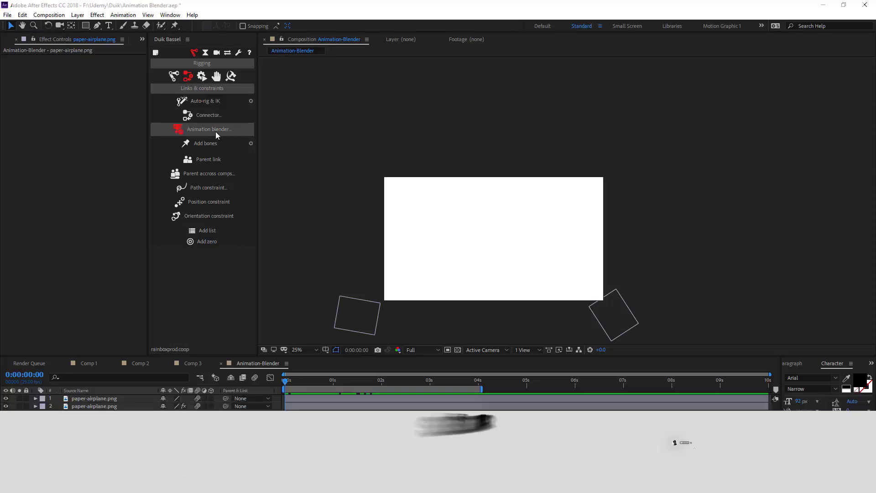
# Open the Animation blender setup in Duik's links and constraints
pyautogui.click(198, 129)
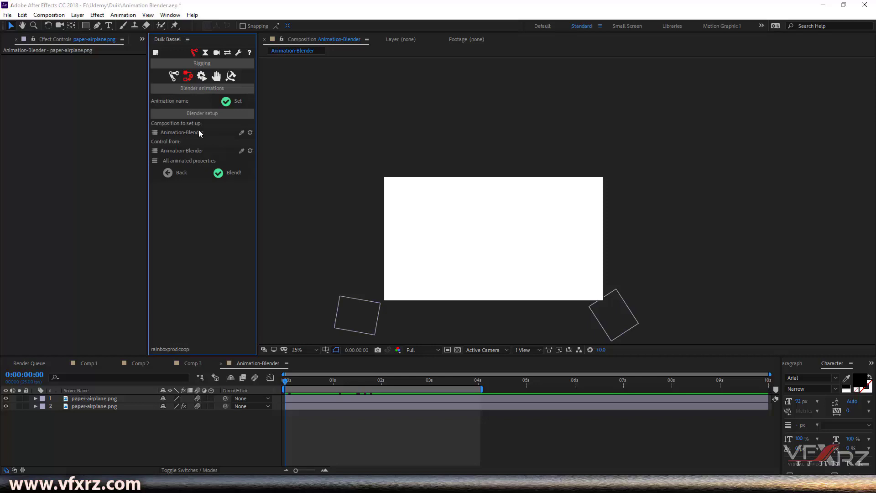
pyautogui.click(223, 172)
# Preview the existing animation of the two paper-airplane layers from the start of the composition
pyautogui.moveTo(296, 384)
pyautogui.mouseDown()
pyautogui.moveTo(286, 386)
pyautogui.moveTo(315, 388)
pyautogui.moveTo(284, 388)
pyautogui.mouseUp()
pyautogui.click(312, 401)
pyautogui.click(311, 406)
pyautogui.press('space')
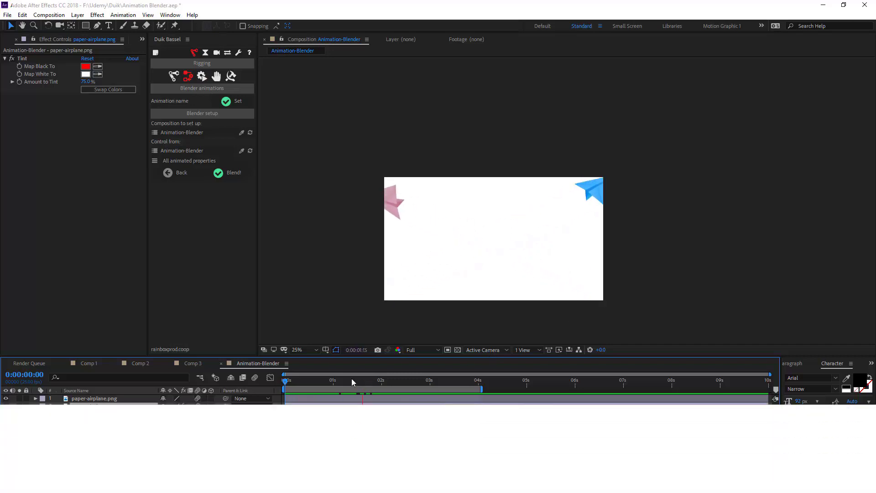
pyautogui.moveTo(352, 379); pyautogui.dragTo(296, 379)
pyautogui.press('space')
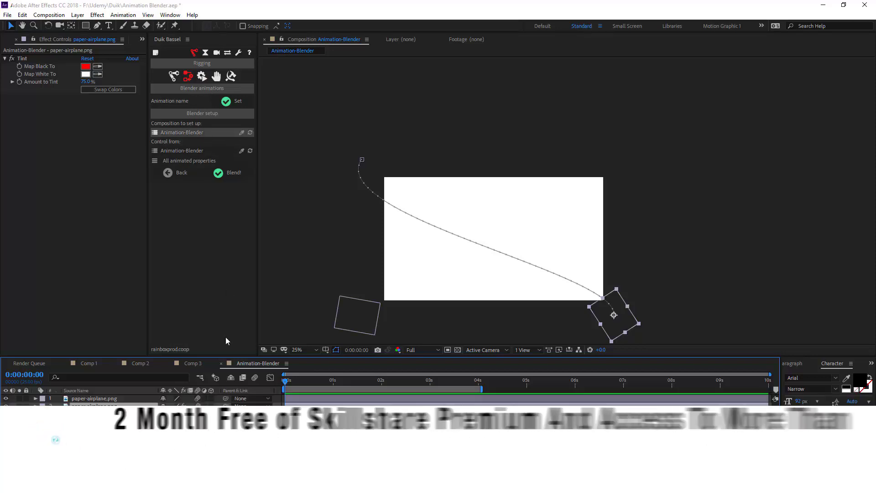
pyautogui.click(207, 432)
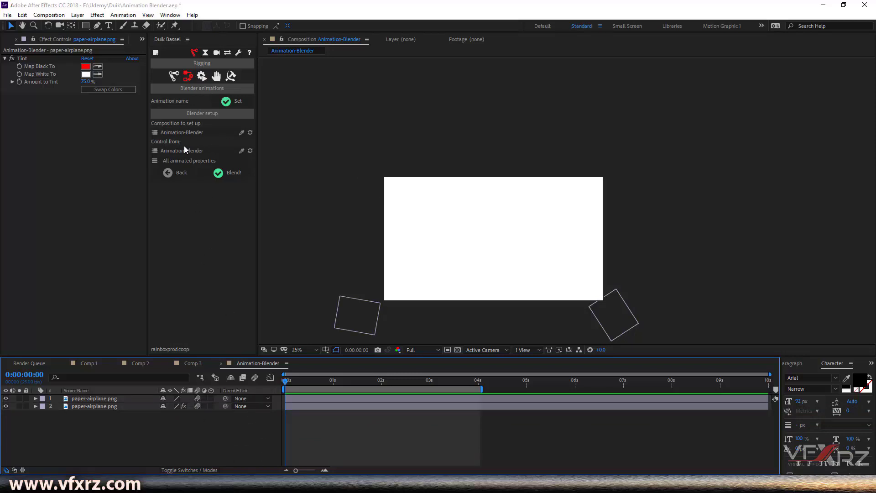
# Use the Animation-Blender composition for the blender setup and include all animated properties
pyautogui.click(241, 133)
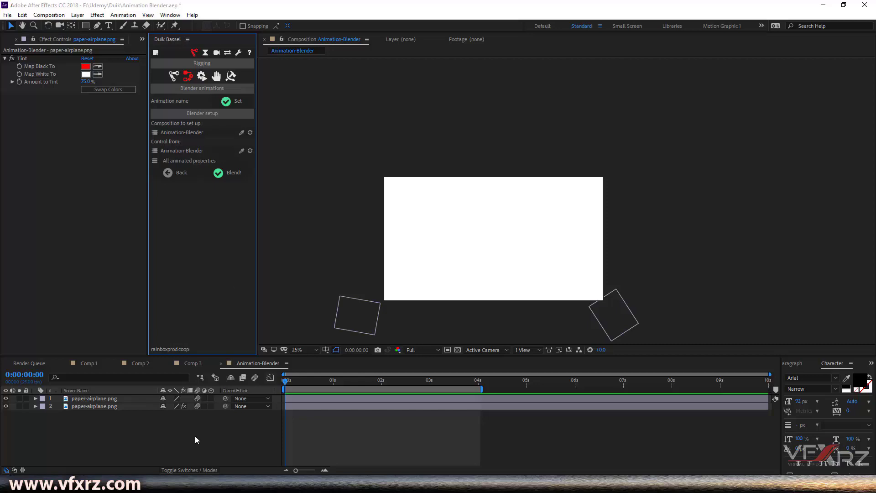
pyautogui.moveTo(166, 428); pyautogui.dragTo(147, 438)
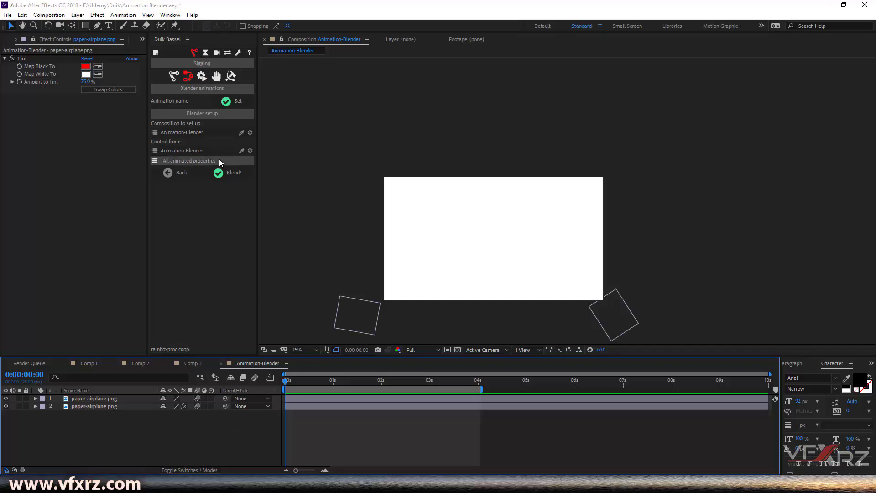
pyautogui.click(180, 161)
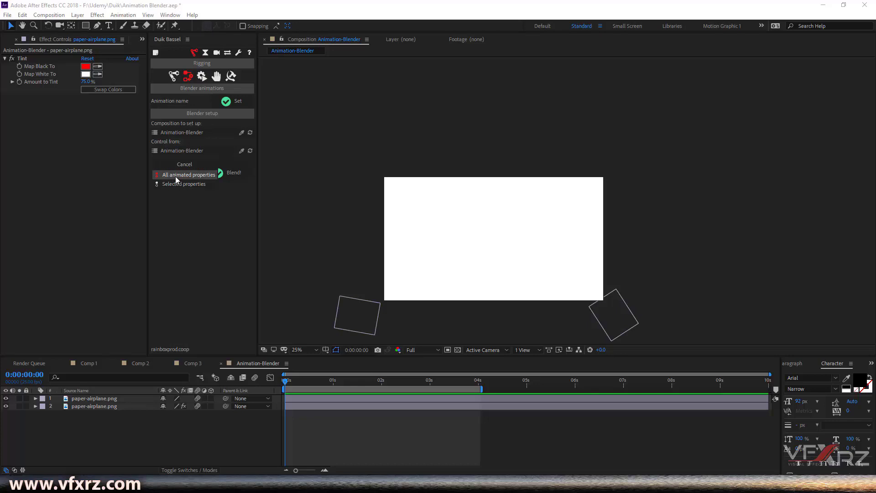
pyautogui.click(199, 176)
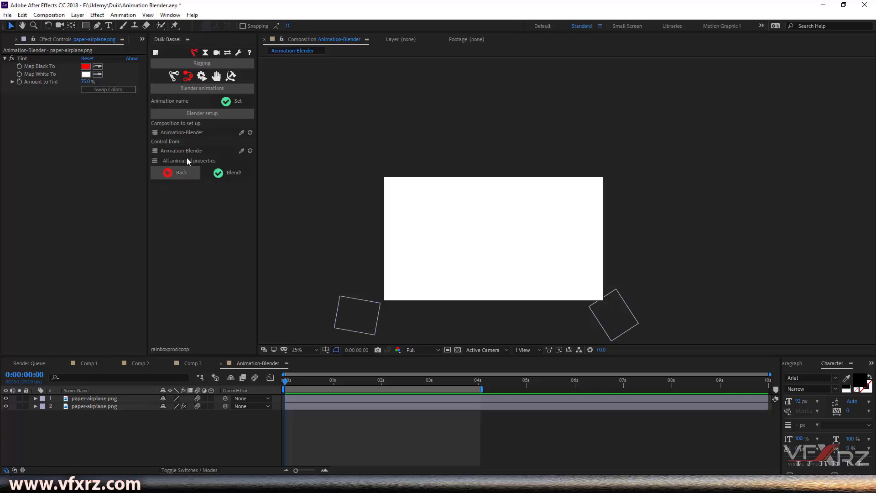
# Blend the animations of both paper-airplane layers, with the current time at the start of the composition
pyautogui.moveTo(295, 381)
pyautogui.mouseDown()
pyautogui.moveTo(329, 381)
pyautogui.moveTo(279, 386)
pyautogui.mouseUp()
pyautogui.moveTo(177, 453); pyautogui.dragTo(121, 387)
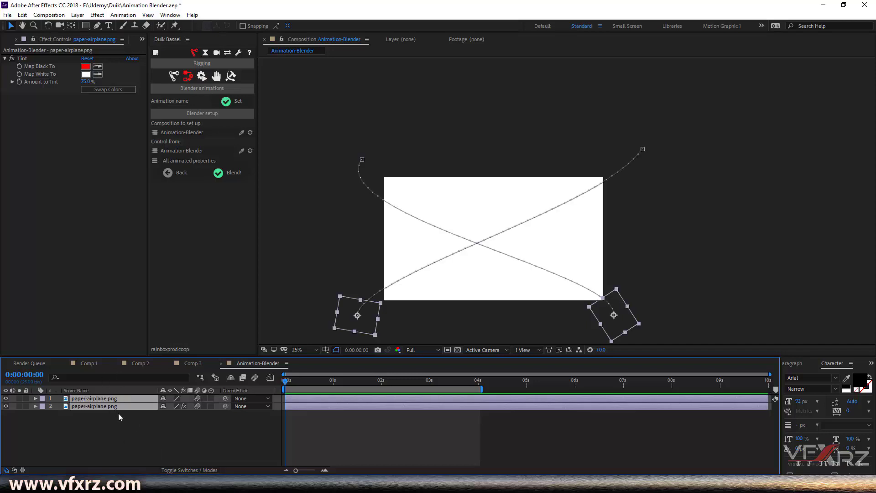
pyautogui.click(234, 174)
# Deselect the new blender controller layer and set the current time to 0:00:00:07
pyautogui.click(303, 382)
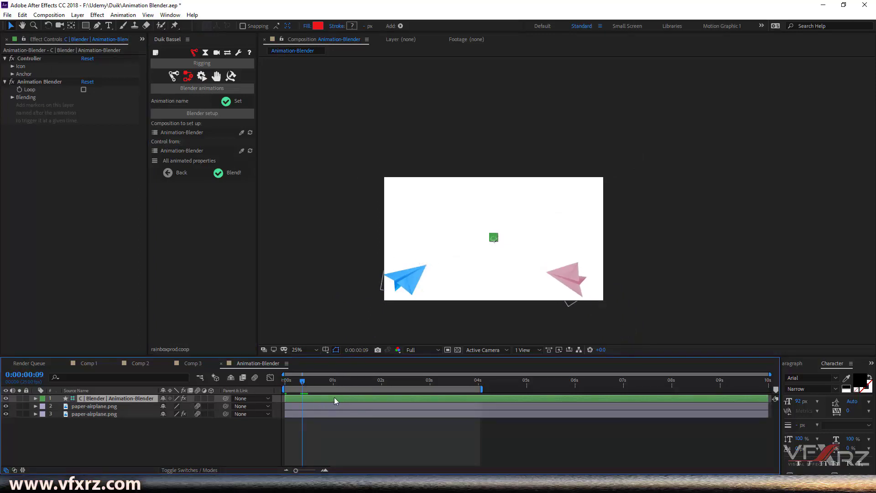
pyautogui.click(328, 427)
pyautogui.moveTo(310, 383); pyautogui.dragTo(286, 383)
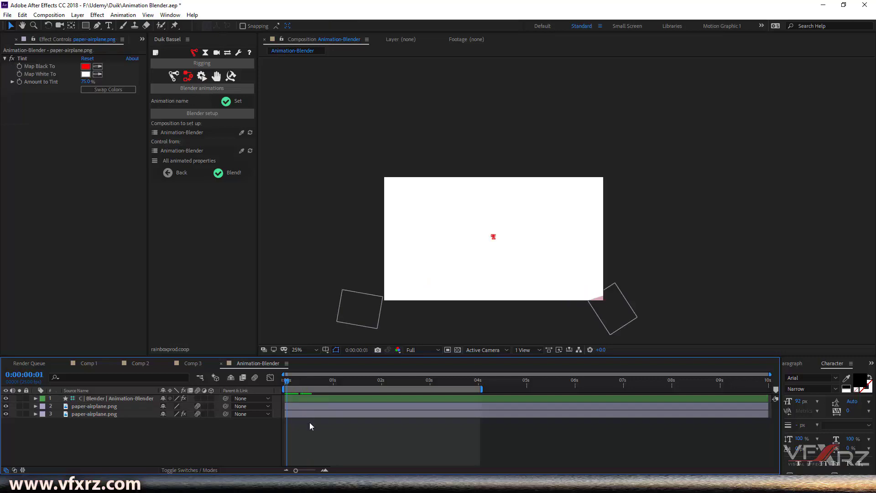
pyautogui.click(292, 381)
pyautogui.moveTo(293, 382); pyautogui.dragTo(298, 381)
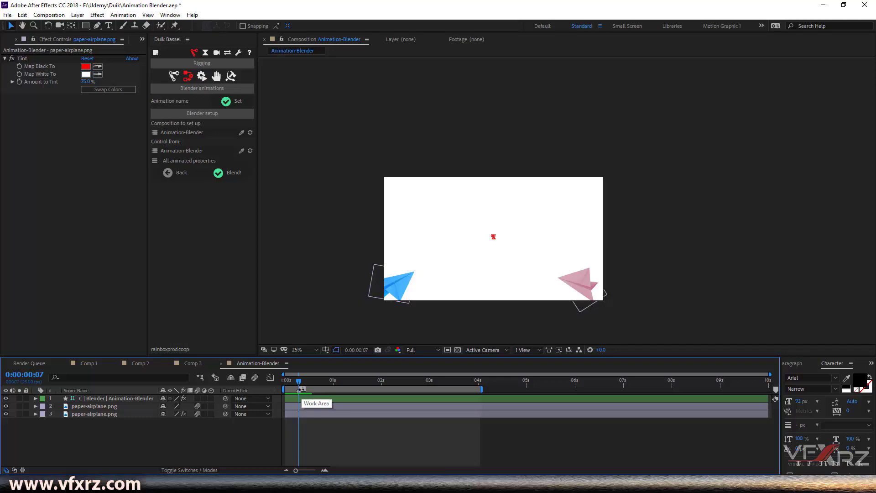
# Expand the first paper-airplane layer's transform properties and preview its motion
pyautogui.click(75, 406)
pyautogui.click(35, 406)
pyautogui.press('space')
pyautogui.moveTo(331, 391); pyautogui.dragTo(299, 395)
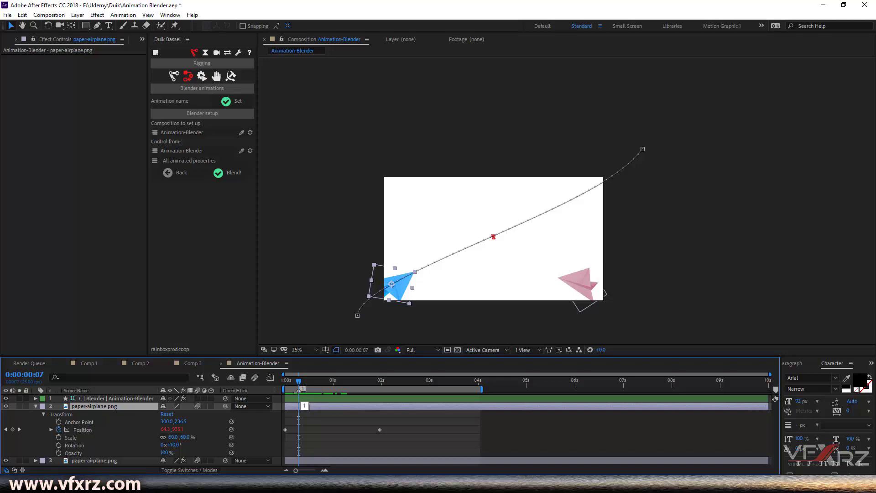
# Set the duration of composition marker 1 to 1 in its marker settings
pyautogui.rightClick(299, 390)
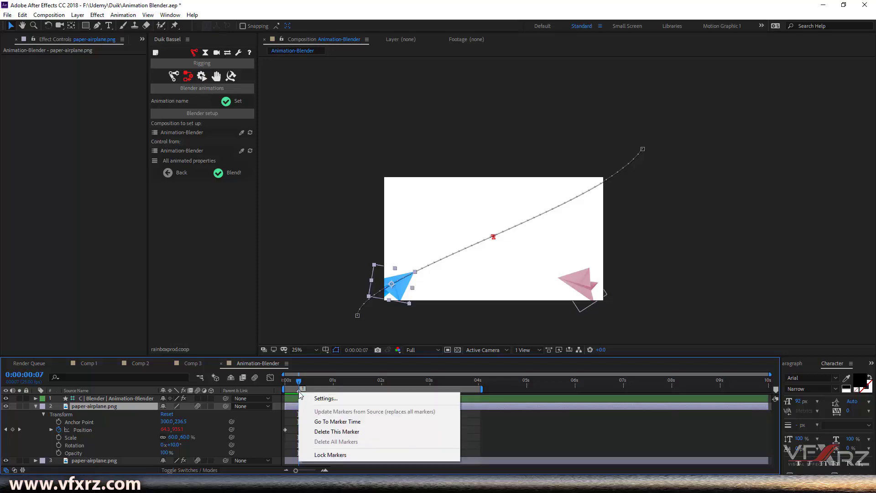
pyautogui.click(311, 398)
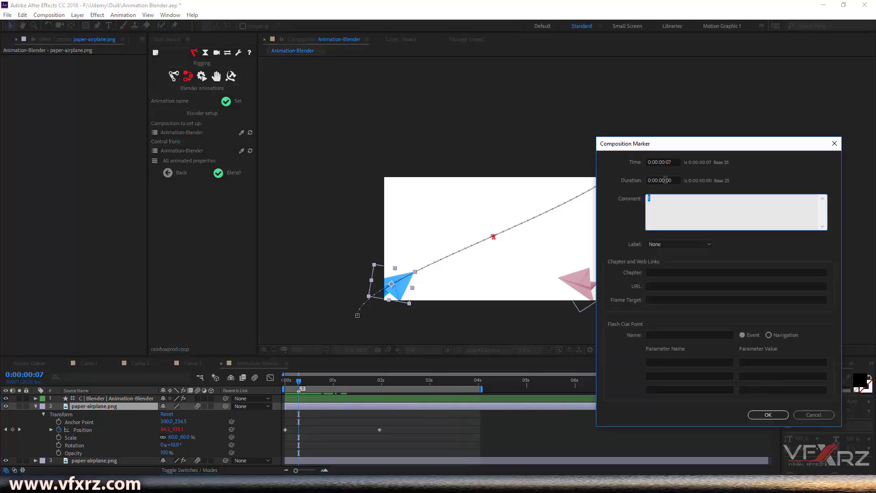
pyautogui.click(663, 181)
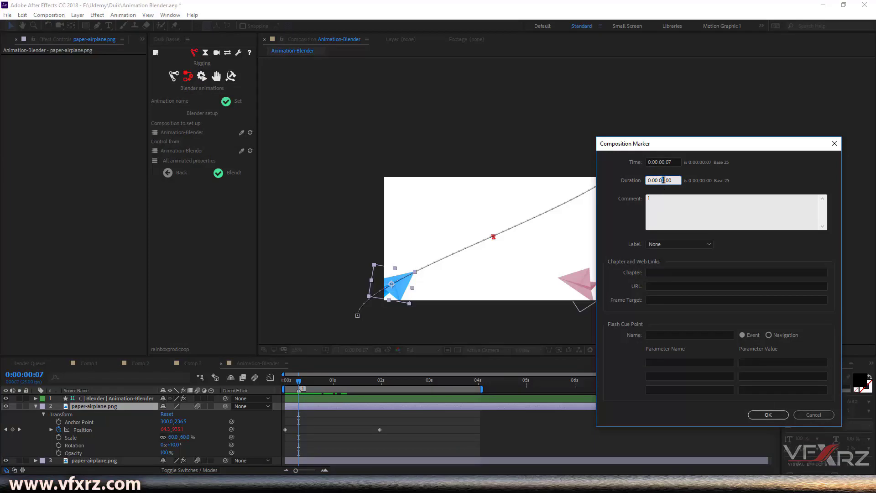
pyautogui.write('1')
pyautogui.click(780, 415)
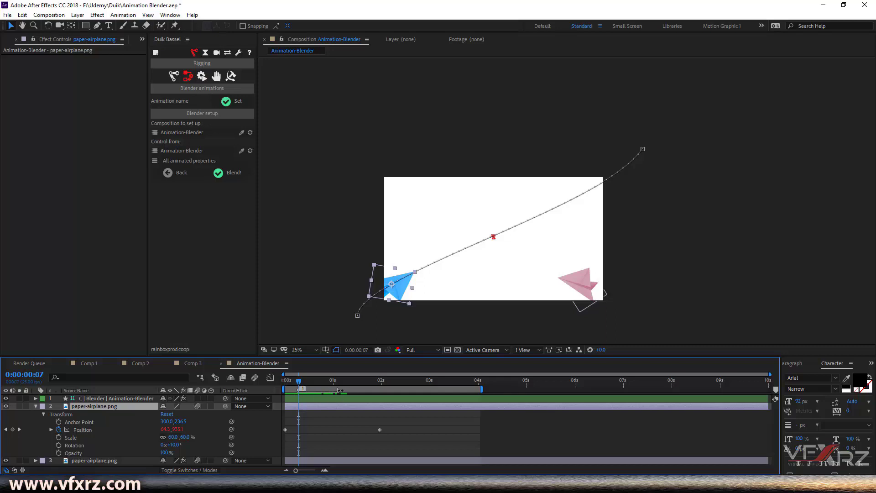
# Extend composition marker 1 to about 16 frames on the timeline and move it to the start of the composition
pyautogui.moveTo(320, 390); pyautogui.dragTo(349, 387)
pyautogui.moveTo(318, 391); pyautogui.dragTo(286, 390)
# Set animation 1 on the blender controller layer at 0:00:00:22 with Duik's Animation blender tool
pyautogui.moveTo(300, 382); pyautogui.dragTo(328, 382)
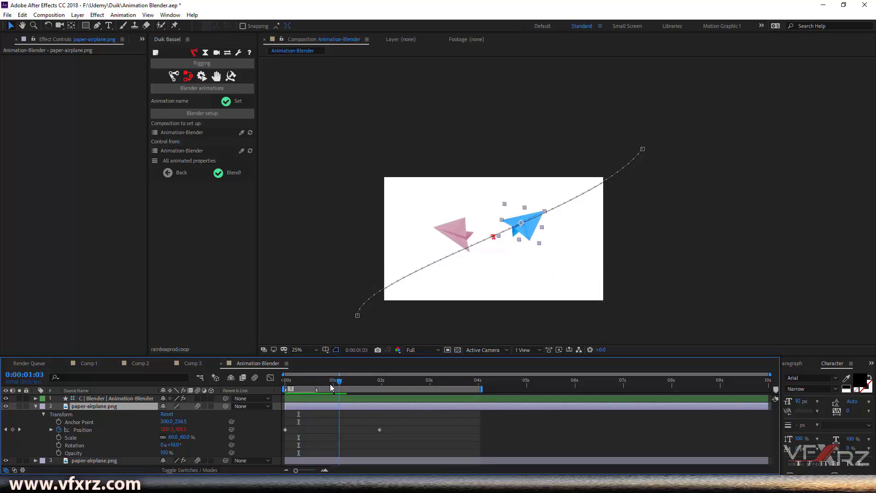
pyautogui.click(314, 399)
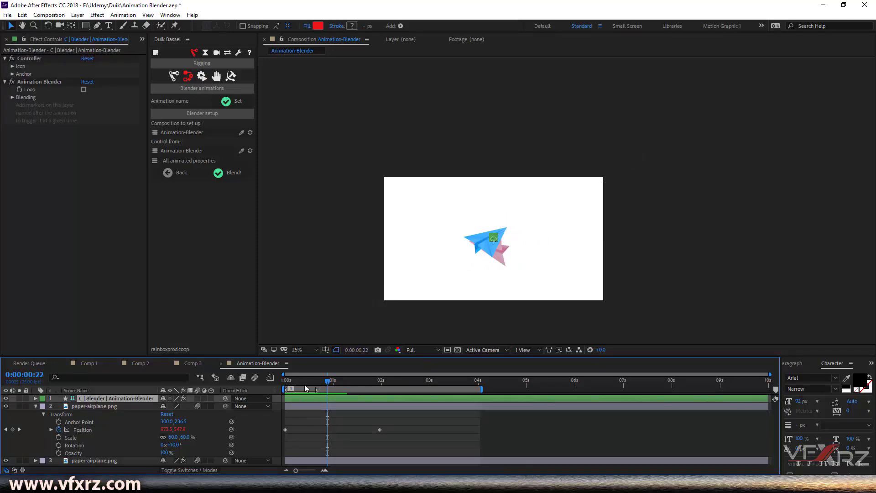
pyautogui.click(205, 56)
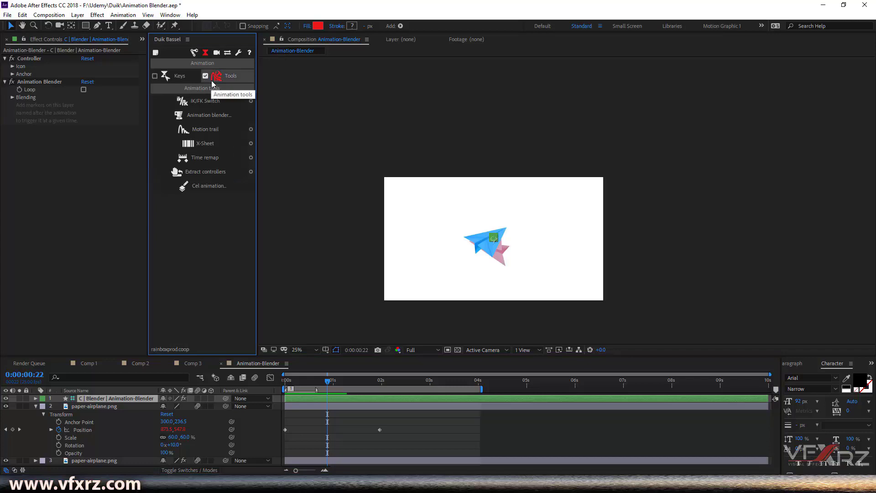
pyautogui.click(217, 117)
pyautogui.click(238, 101)
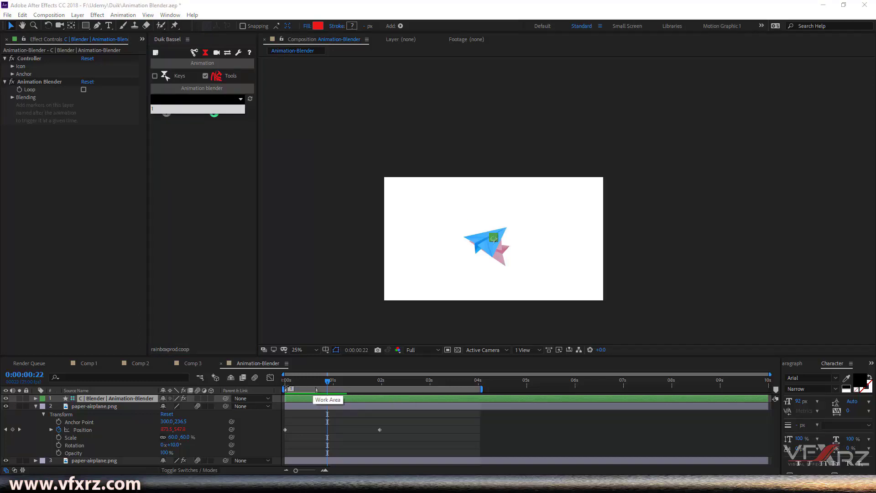
pyautogui.click(174, 109)
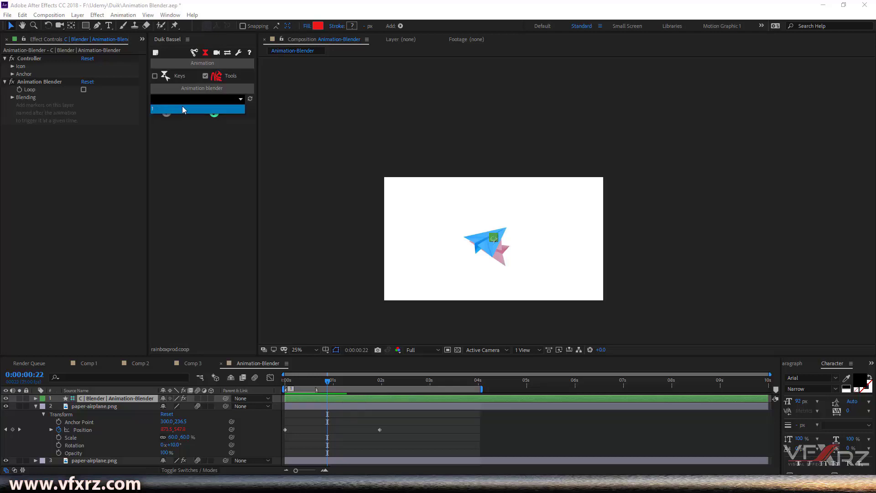
pyautogui.click(183, 110)
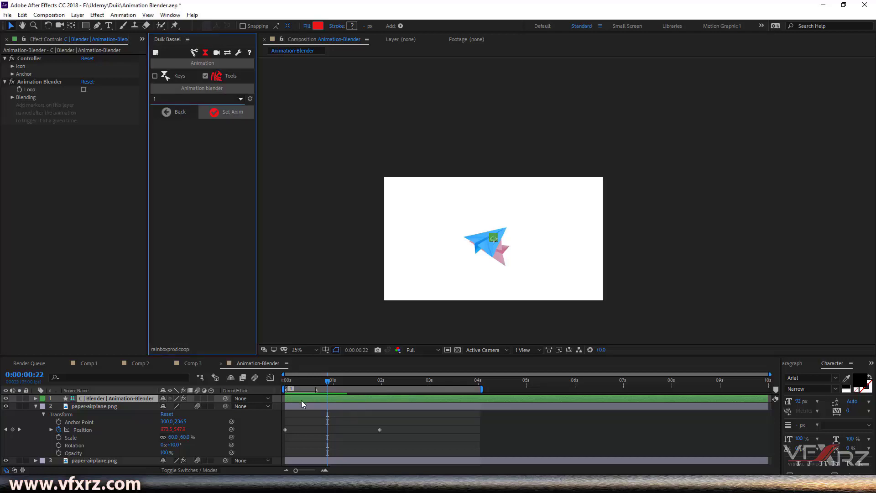
pyautogui.click(232, 118)
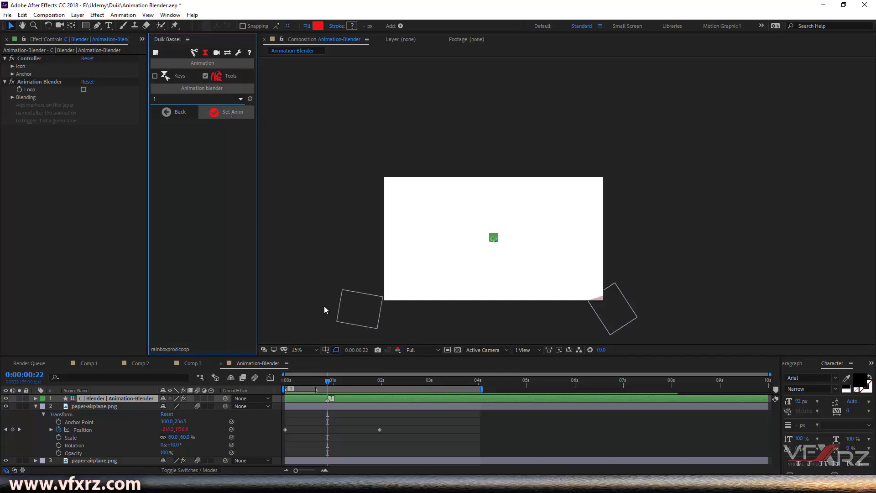
# Play the blended animation from the start and check the time of the animation marker on the controller layer
pyautogui.moveTo(327, 381); pyautogui.dragTo(285, 381)
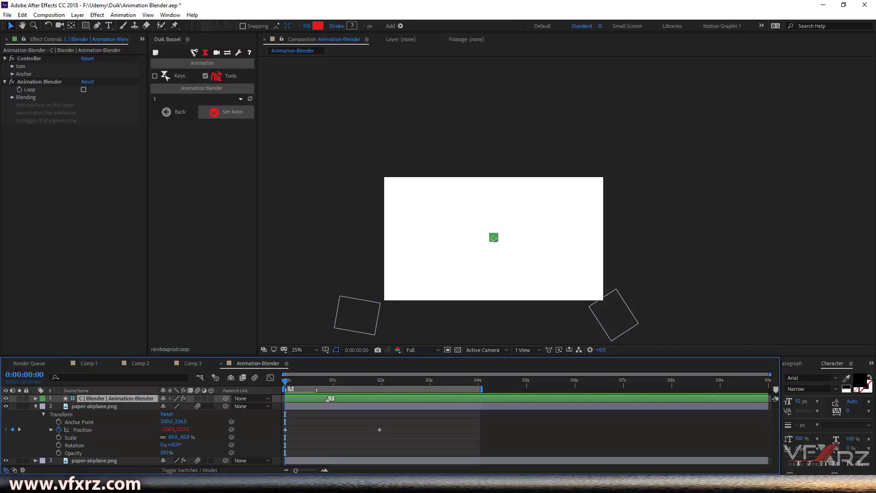
pyautogui.press('space')
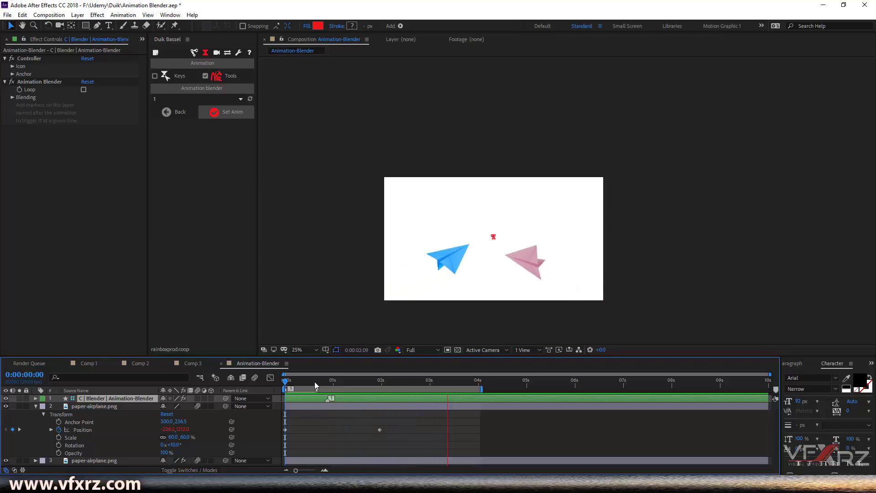
pyautogui.moveTo(313, 377); pyautogui.dragTo(286, 383)
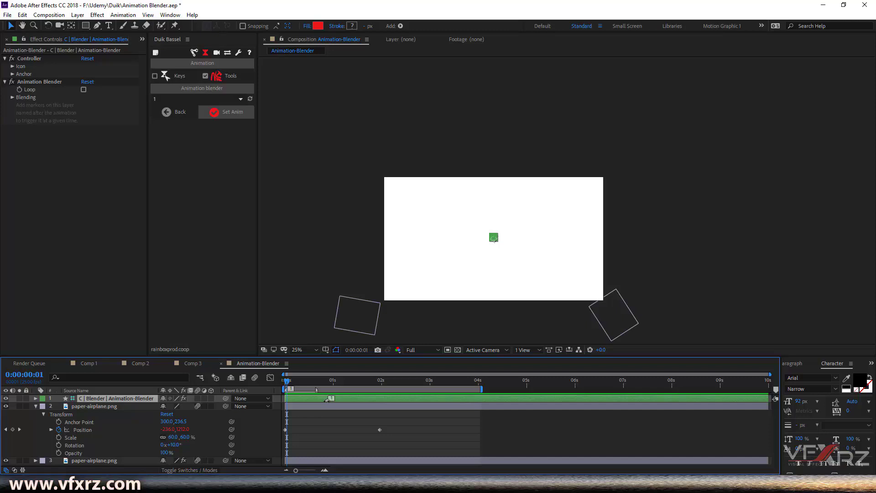
pyautogui.moveTo(290, 382); pyautogui.dragTo(329, 382)
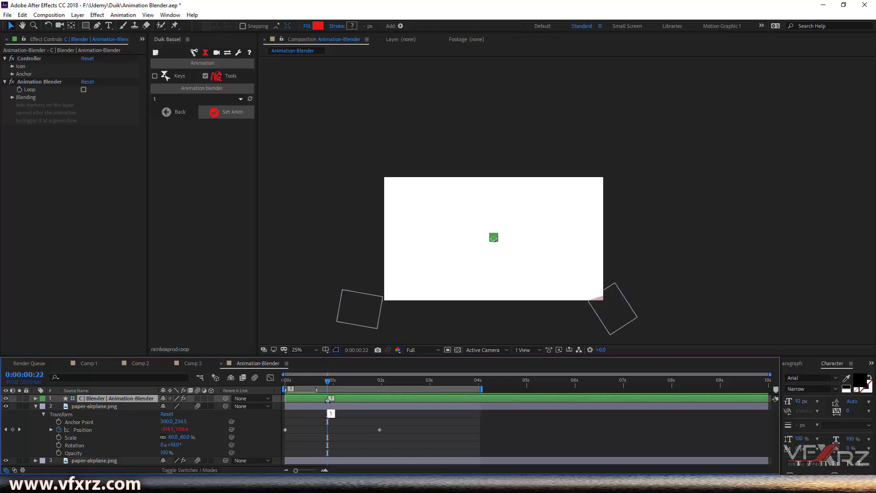
# Extend composition marker 1 to about one second and move the controller layer's animation marker to about 0:00:00:24
pyautogui.click(334, 382)
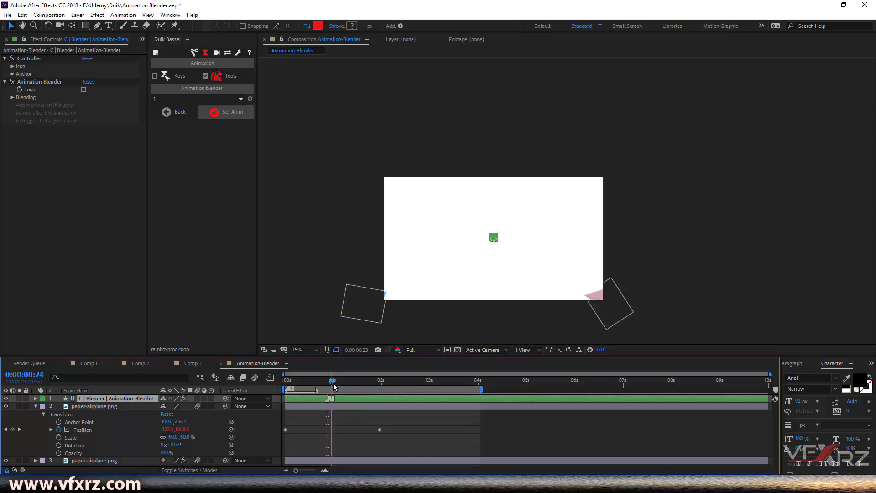
pyautogui.moveTo(339, 387); pyautogui.dragTo(349, 388)
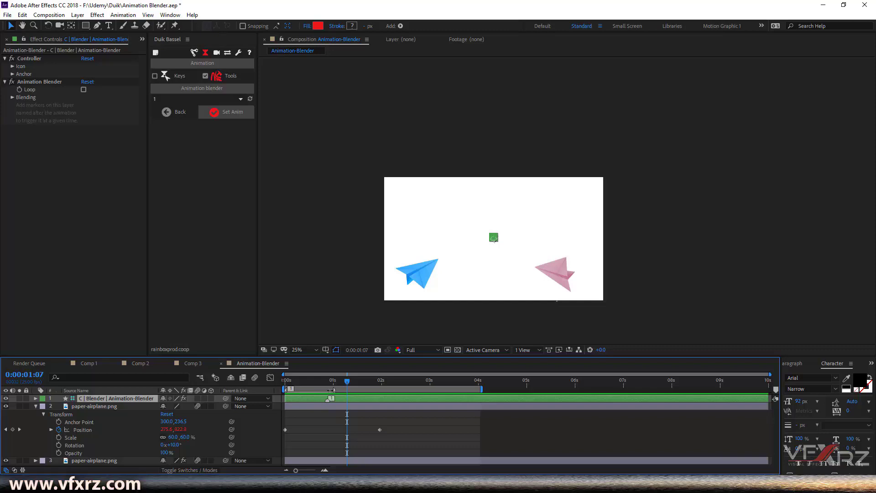
pyautogui.moveTo(330, 398)
pyautogui.mouseDown()
pyautogui.moveTo(342, 383)
pyautogui.moveTo(331, 383)
pyautogui.mouseUp()
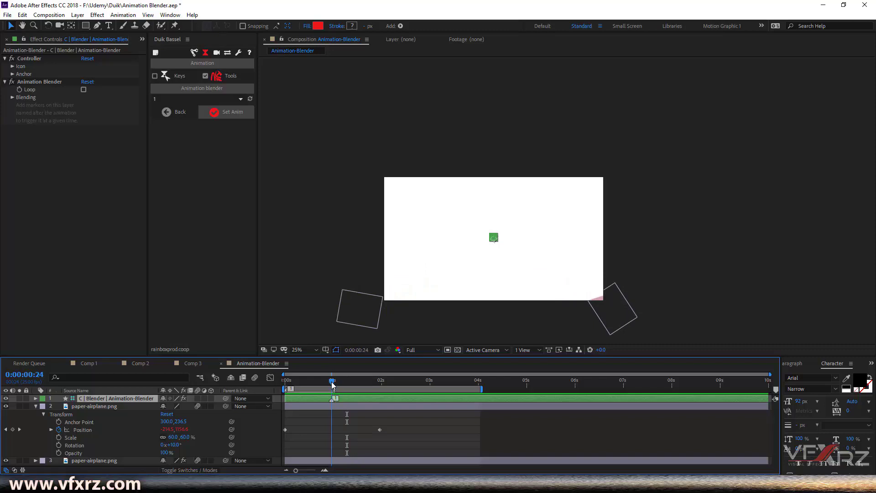
# Preview the retimed airplane animation from the controller layer's marker and again from the start of the composition
pyautogui.press('space')
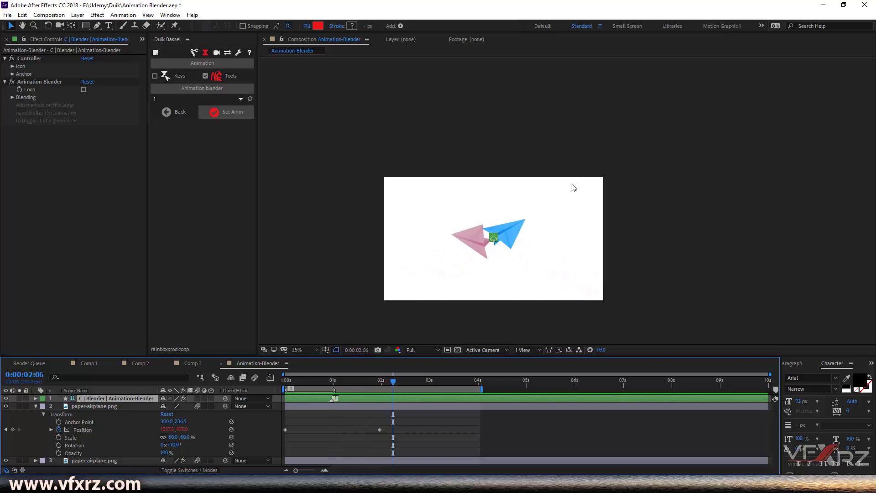
pyautogui.moveTo(392, 385); pyautogui.dragTo(343, 388)
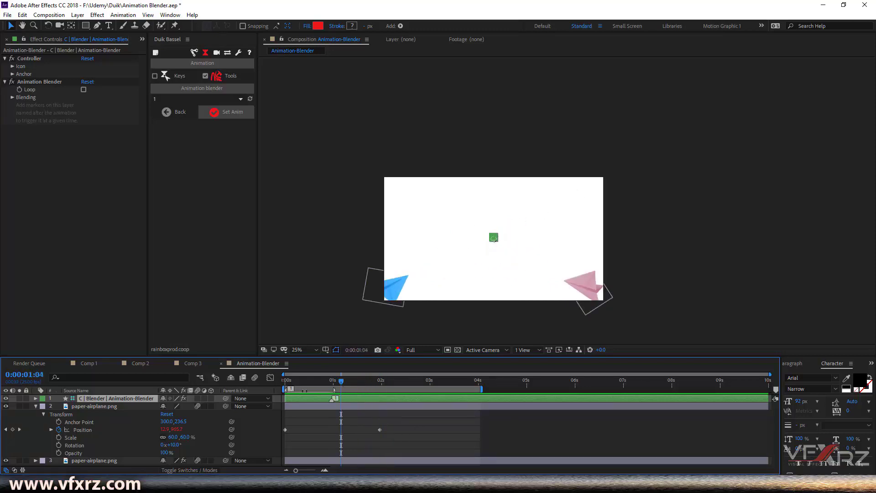
pyautogui.press('space')
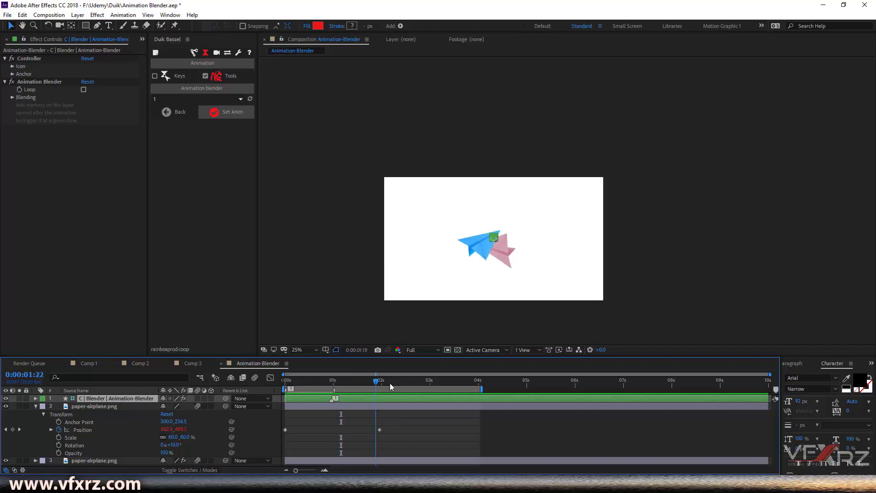
pyautogui.moveTo(365, 387); pyautogui.dragTo(289, 401)
pyautogui.press('space')
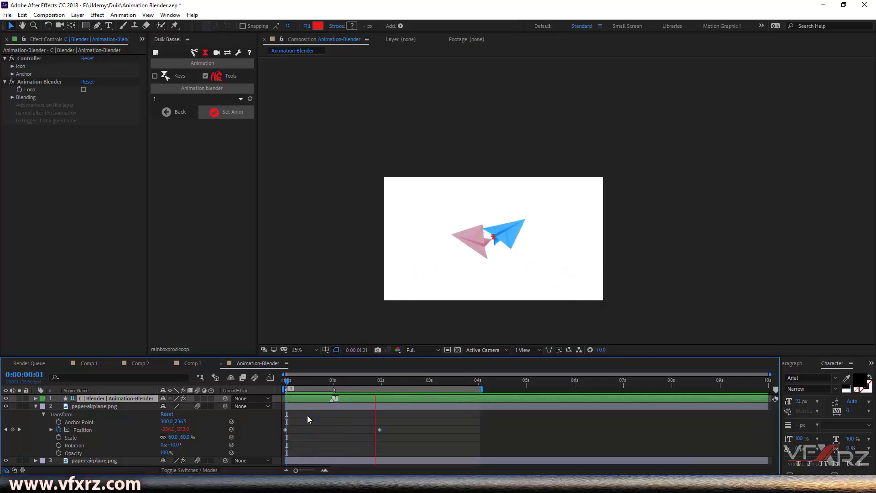
# Shorten composition marker 1 and move the controller layer's animation marker to about 0:00:00:07, previewing the airplane animation from the composition start
pyautogui.moveTo(337, 379)
pyautogui.mouseDown()
pyautogui.moveTo(388, 380)
pyautogui.moveTo(336, 379)
pyautogui.mouseUp()
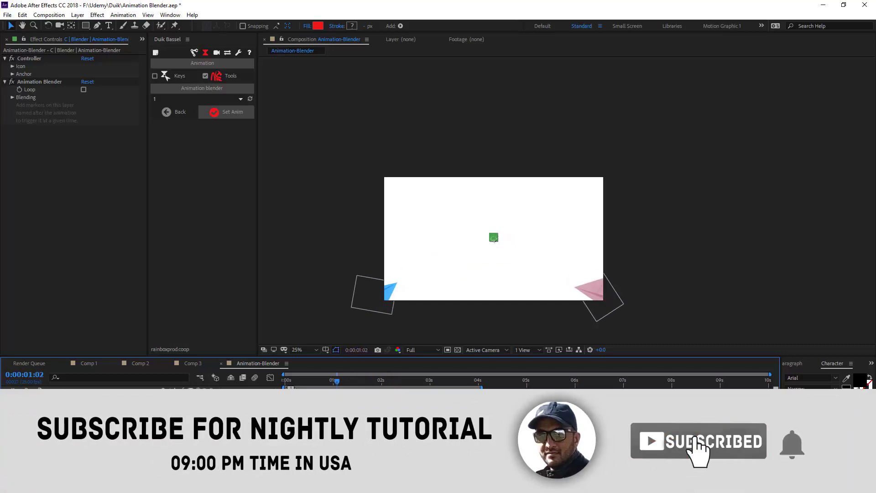
pyautogui.moveTo(338, 381); pyautogui.dragTo(280, 386)
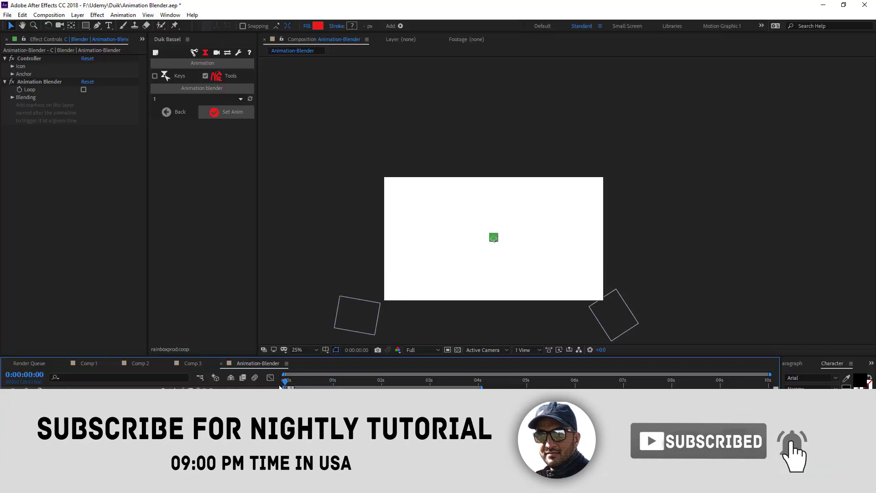
pyautogui.press('space')
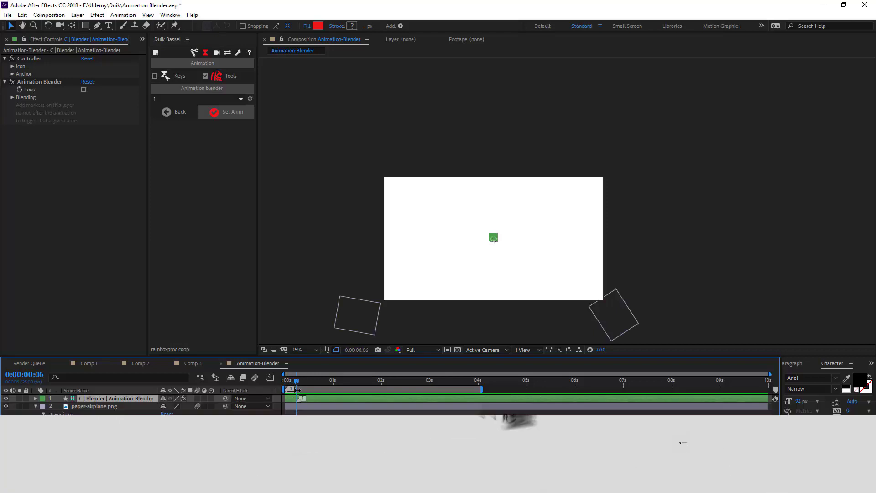
pyautogui.click(285, 383)
pyautogui.press('space')
pyautogui.click(325, 384)
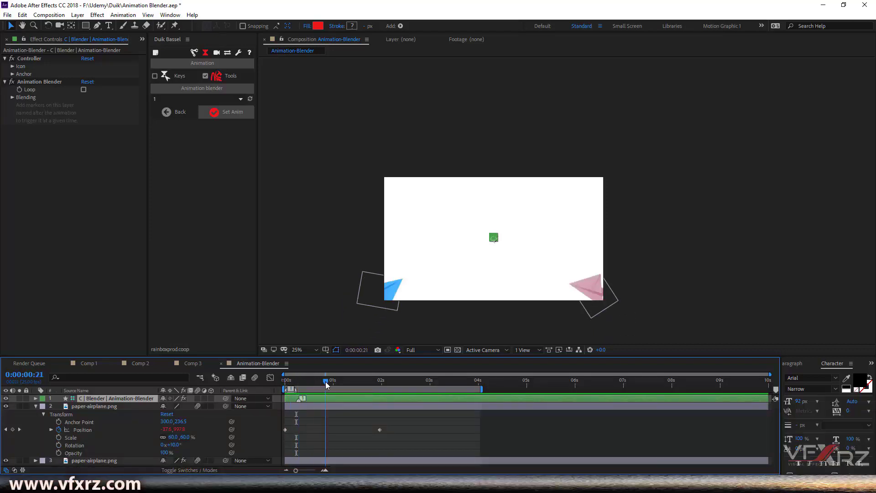
# Lengthen composition marker 1 to about 0.6 seconds and shift its start to about one second, scrubbing around the controller layer's marker at 0:00:00:07
pyautogui.click(293, 385)
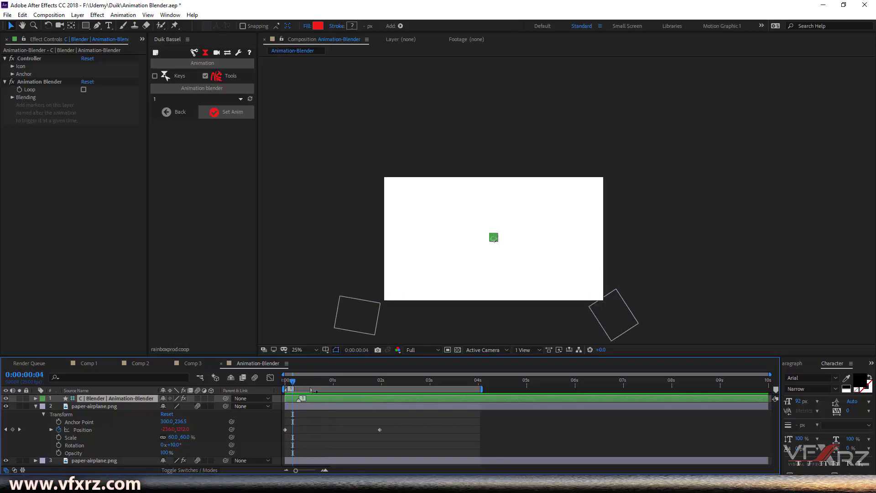
pyautogui.moveTo(294, 386); pyautogui.dragTo(299, 386)
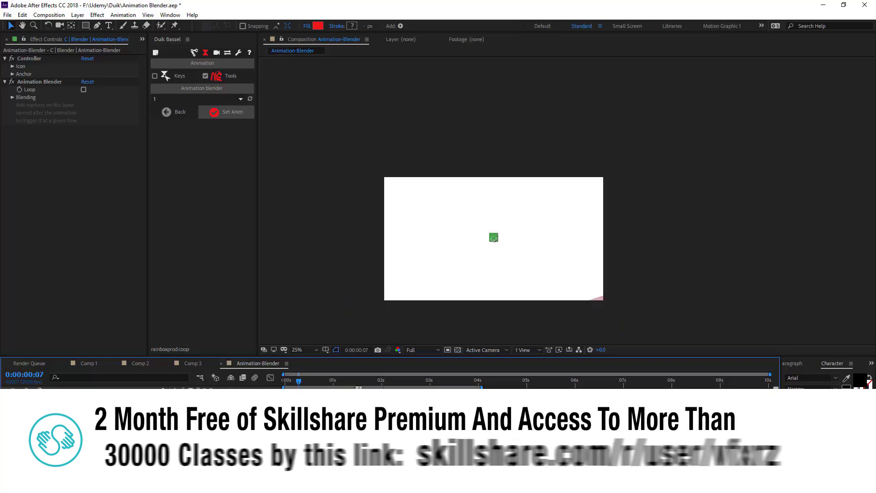
pyautogui.moveTo(298, 381); pyautogui.dragTo(284, 384)
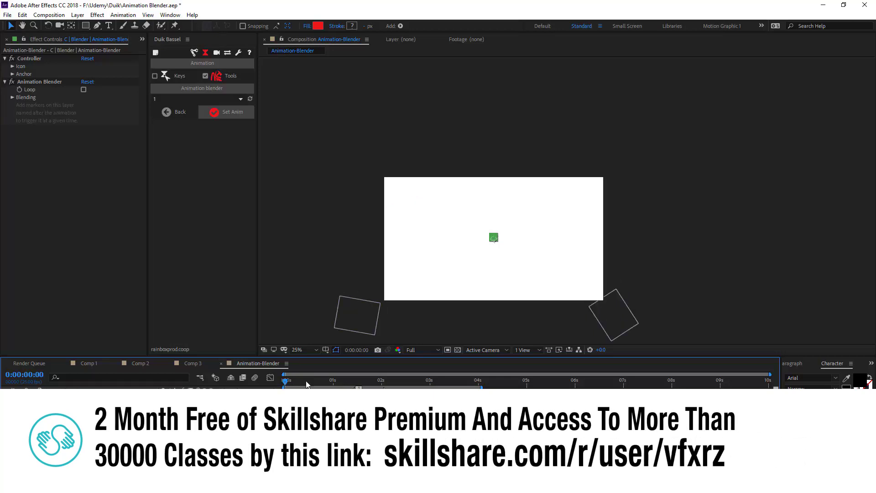
pyautogui.moveTo(356, 384); pyautogui.dragTo(298, 384)
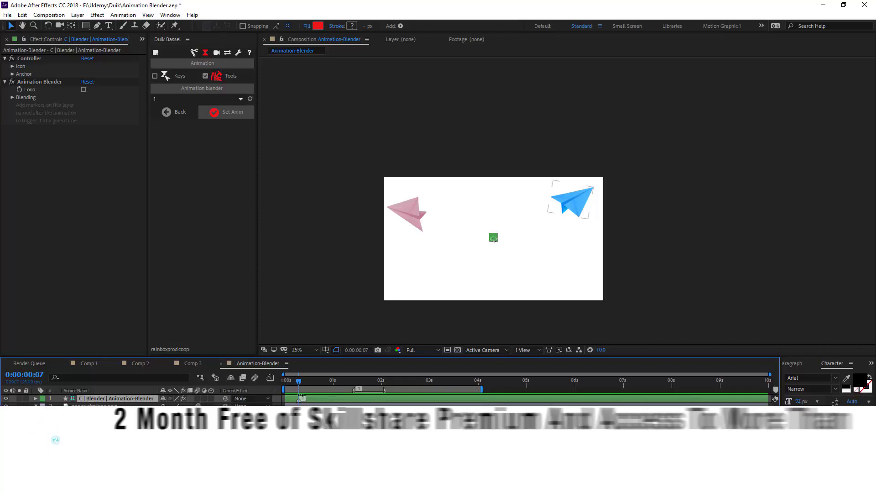
pyautogui.click(299, 400)
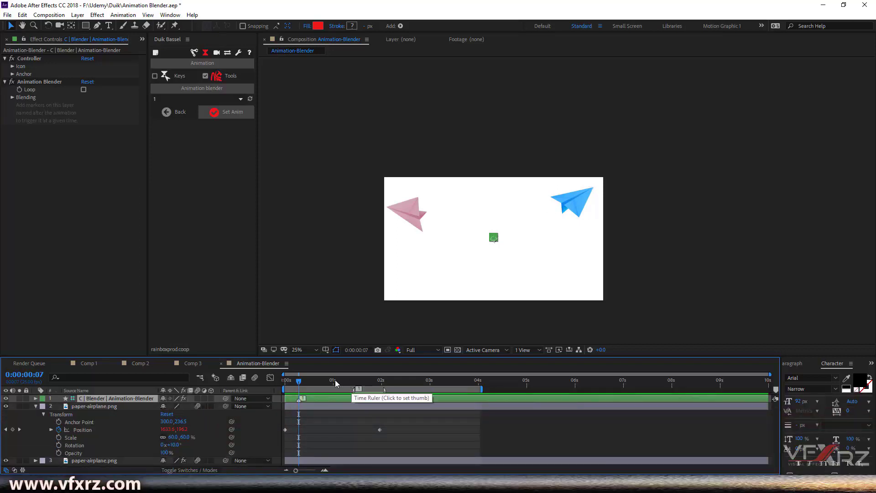
pyautogui.moveTo(300, 382)
pyautogui.mouseDown()
pyautogui.moveTo(320, 385)
pyautogui.moveTo(301, 389)
pyautogui.mouseUp()
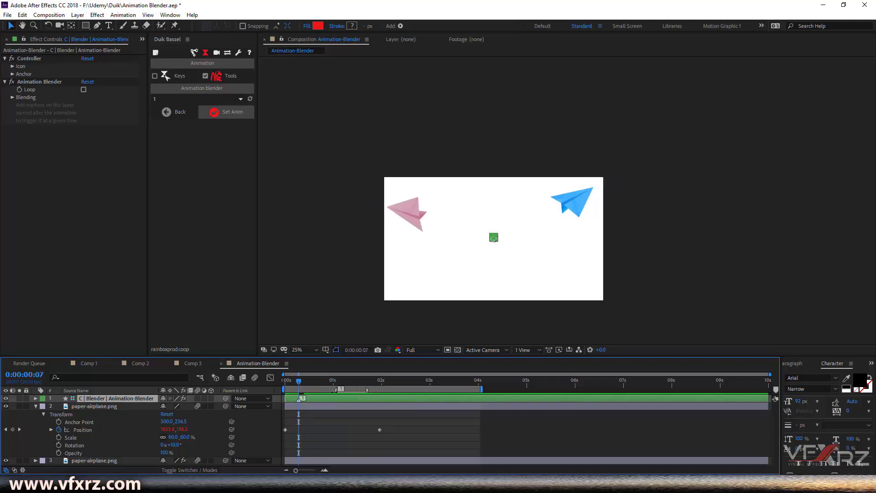
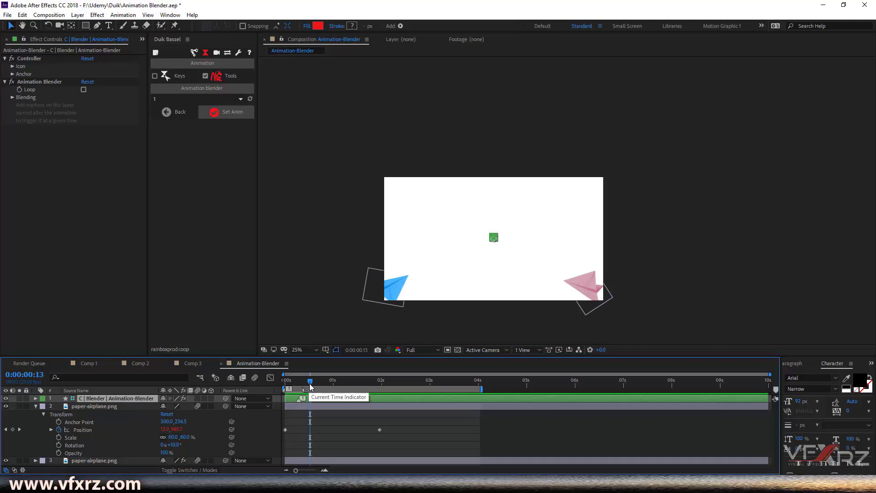
# Add composition marker 2 at 0:00:00:13, extend it by about half a second and place the current time at 0:00:00:17
pyautogui.hotkey('shift', '2')
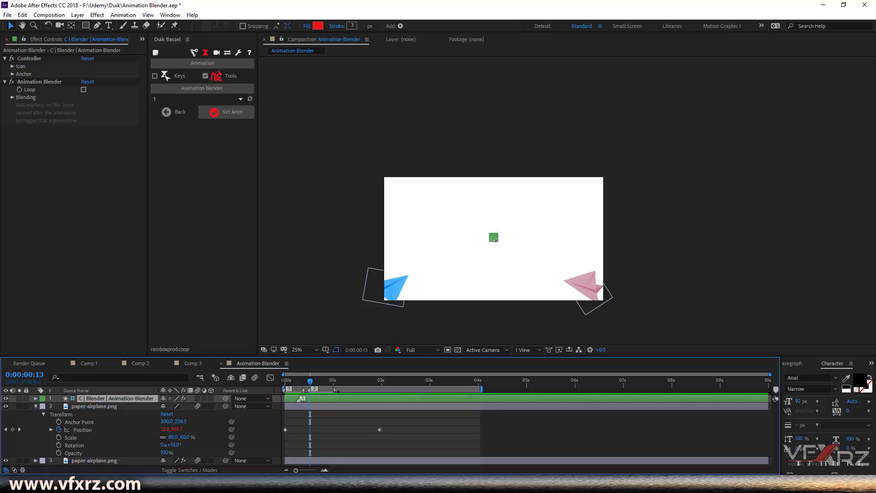
pyautogui.moveTo(336, 396)
pyautogui.mouseDown()
pyautogui.moveTo(321, 396)
pyautogui.moveTo(320, 385)
pyautogui.mouseUp()
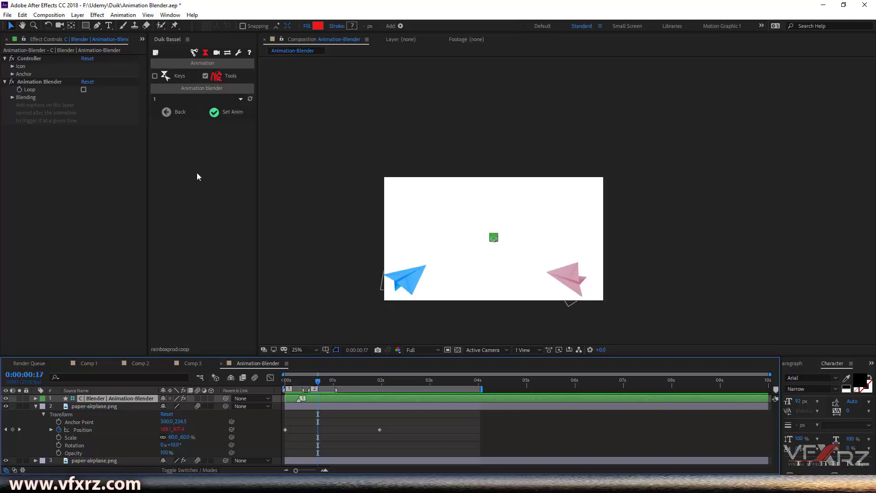
# Set animation 2 on the controller layer at 0:00:00:17 with Duik's Animation Blender
pyautogui.click(205, 53)
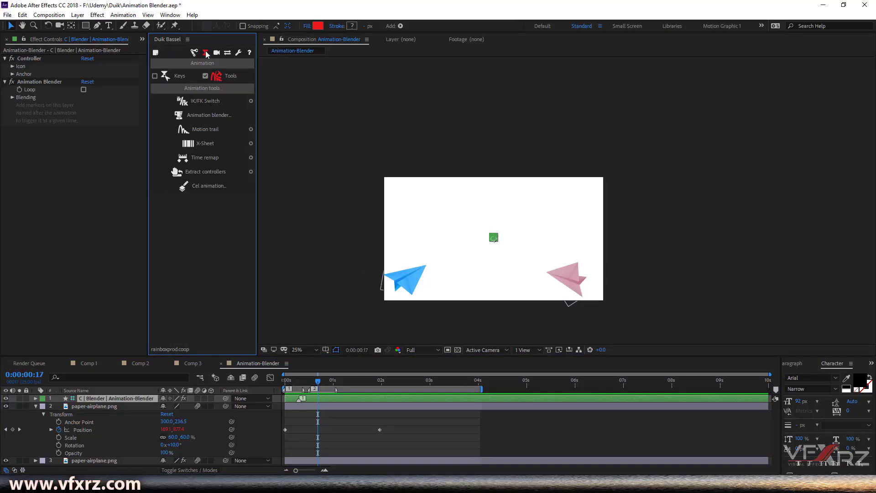
pyautogui.click(209, 115)
pyautogui.click(211, 98)
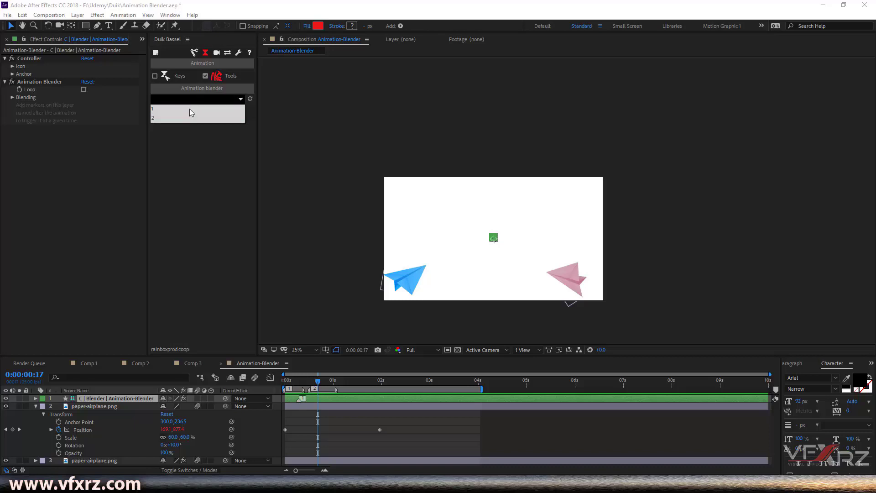
pyautogui.click(181, 118)
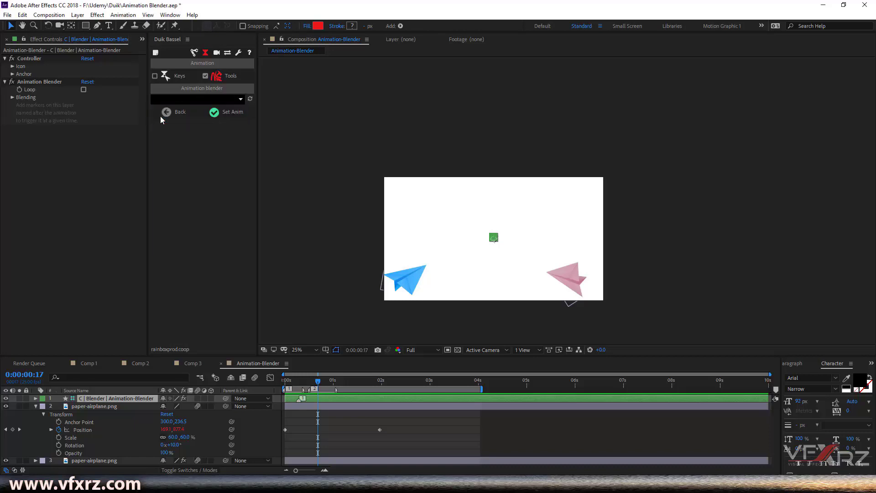
pyautogui.click(221, 114)
# Shift composition marker 2 to about 1.4 seconds, scrub around the controller layer's marker 2 and preview from the composition start
pyautogui.click(317, 399)
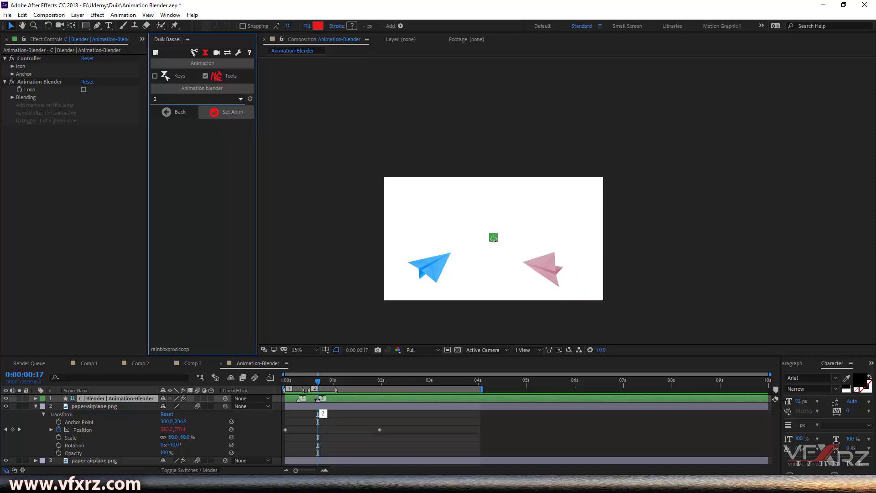
pyautogui.moveTo(318, 399)
pyautogui.mouseDown()
pyautogui.moveTo(305, 383)
pyautogui.moveTo(287, 385)
pyautogui.moveTo(365, 388)
pyautogui.moveTo(298, 388)
pyautogui.mouseUp()
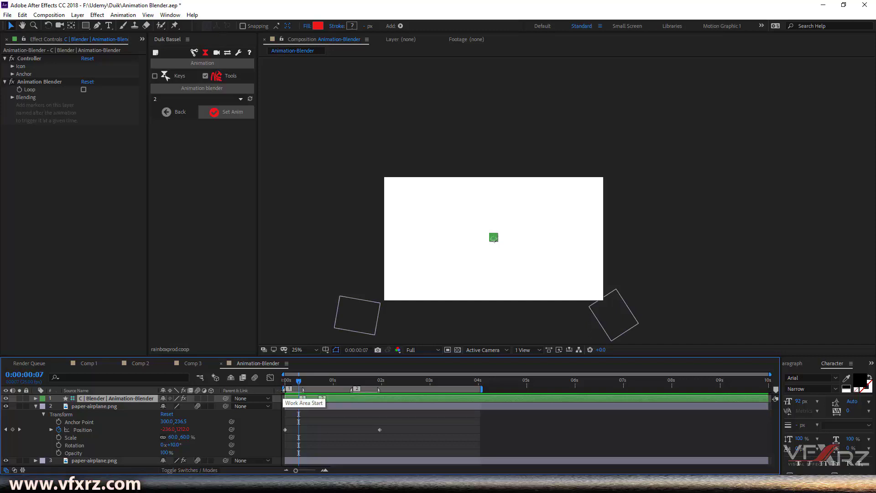
pyautogui.click(314, 380)
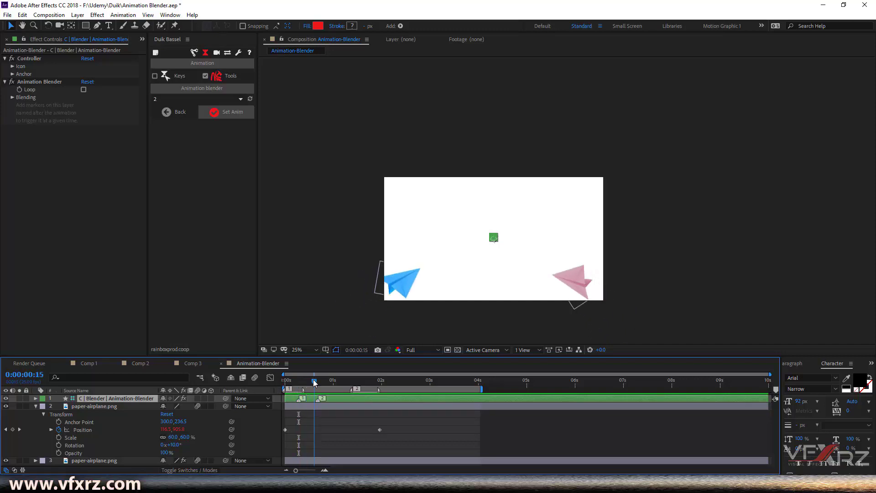
pyautogui.moveTo(312, 383); pyautogui.dragTo(317, 384)
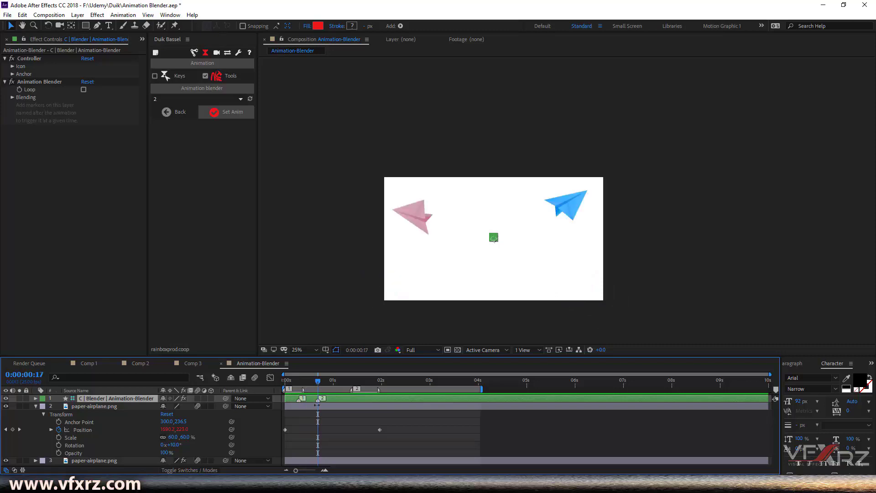
pyautogui.click(355, 382)
pyautogui.moveTo(347, 386); pyautogui.dragTo(274, 397)
pyautogui.press('space')
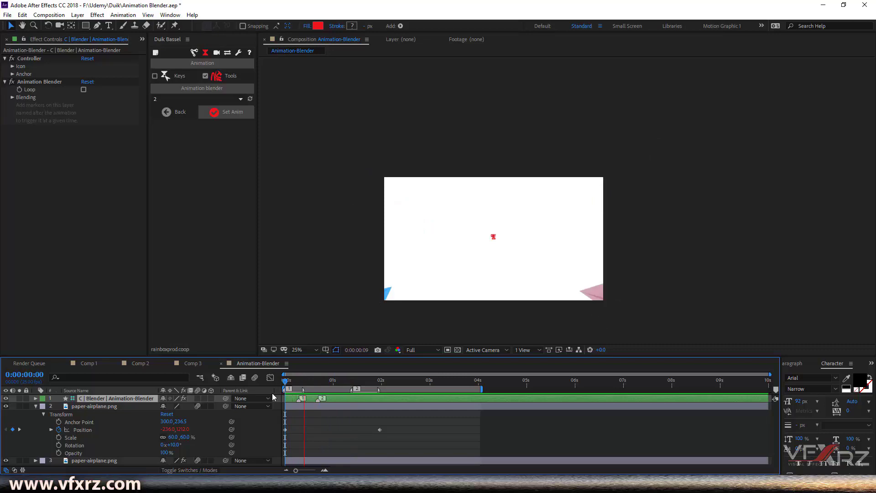
# Move the controller layer's marker 2 to about 0:00:00:24 and lengthen composition marker 1 to about half a second, previewing the blend from the start
pyautogui.click(307, 386)
pyautogui.moveTo(318, 400); pyautogui.dragTo(332, 400)
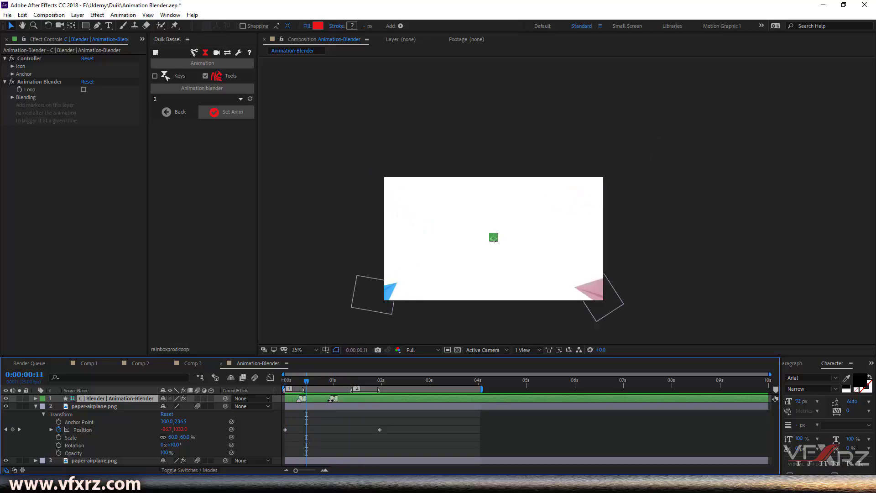
pyautogui.click(286, 384)
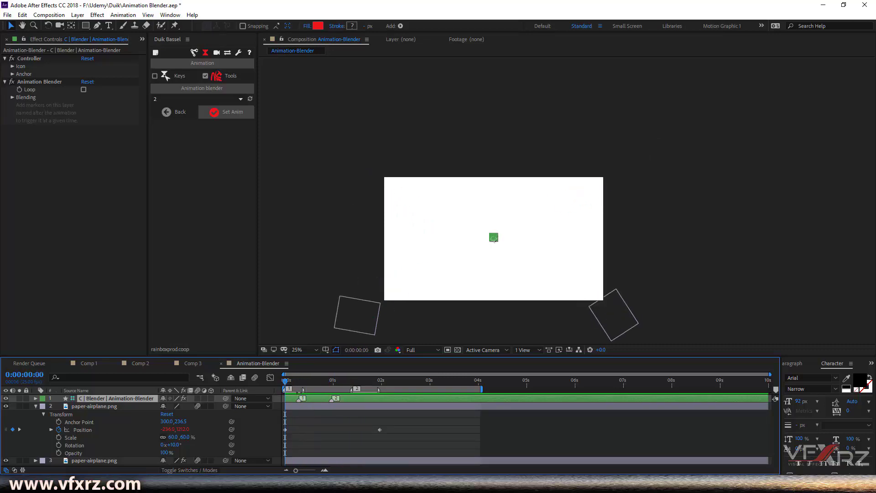
pyautogui.press('space')
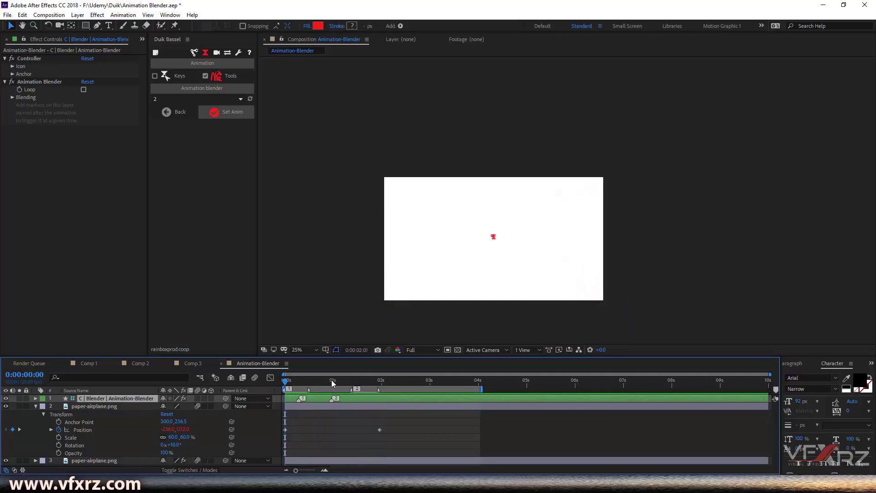
pyautogui.click(375, 385)
pyautogui.moveTo(374, 385)
pyautogui.mouseDown()
pyautogui.moveTo(356, 387)
pyautogui.moveTo(375, 388)
pyautogui.mouseUp()
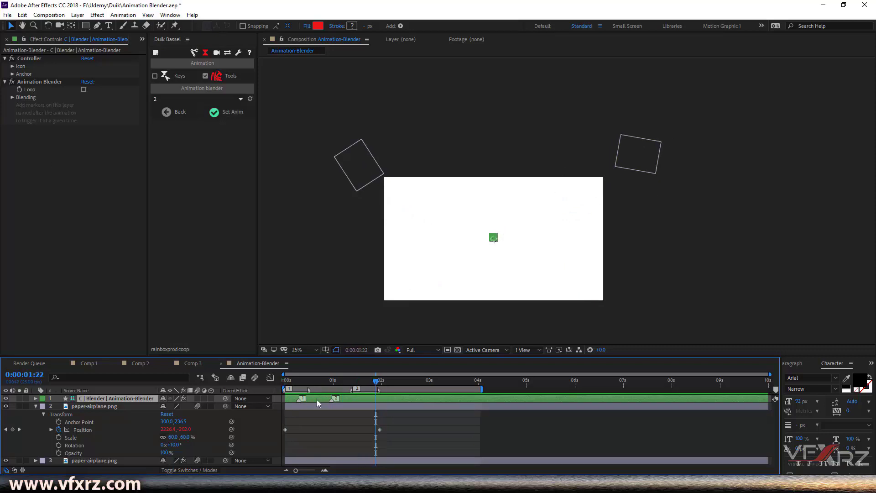
pyautogui.moveTo(358, 386); pyautogui.dragTo(329, 387)
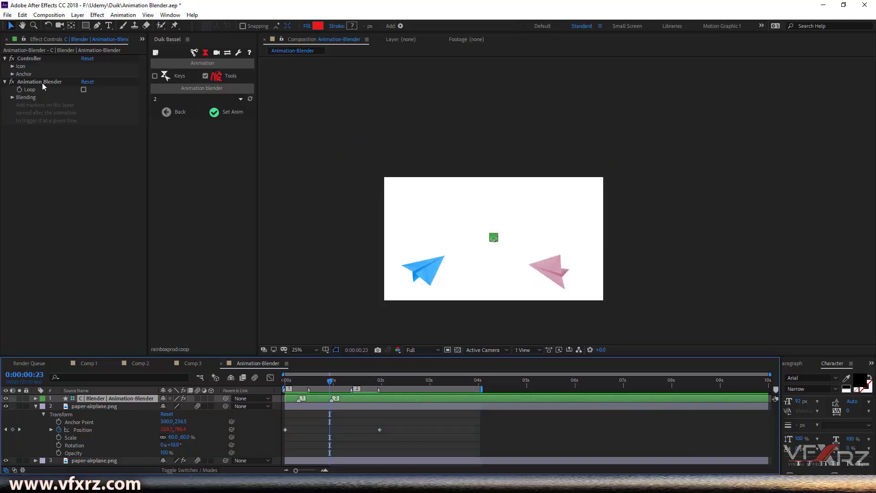
# Enable Loop in the controller's Animation Blender effect and preview the looping animation from the composition start
pyautogui.click(83, 91)
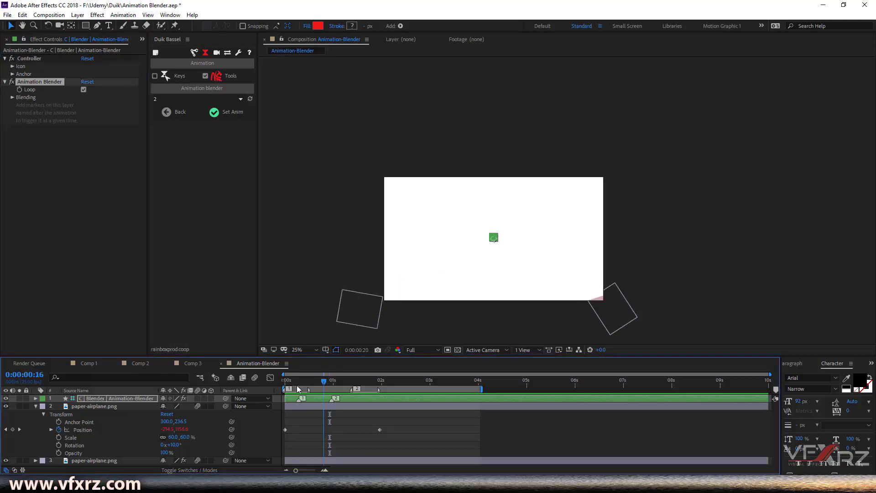
pyautogui.press('Home')
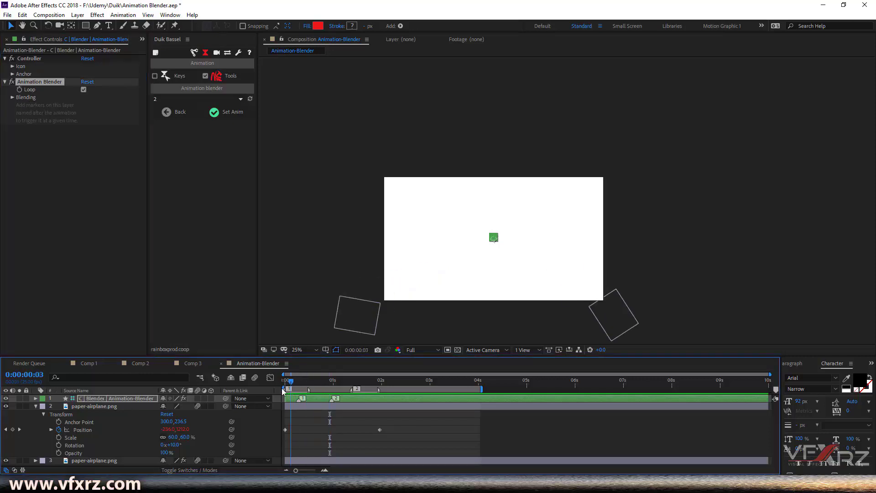
pyautogui.press('space')
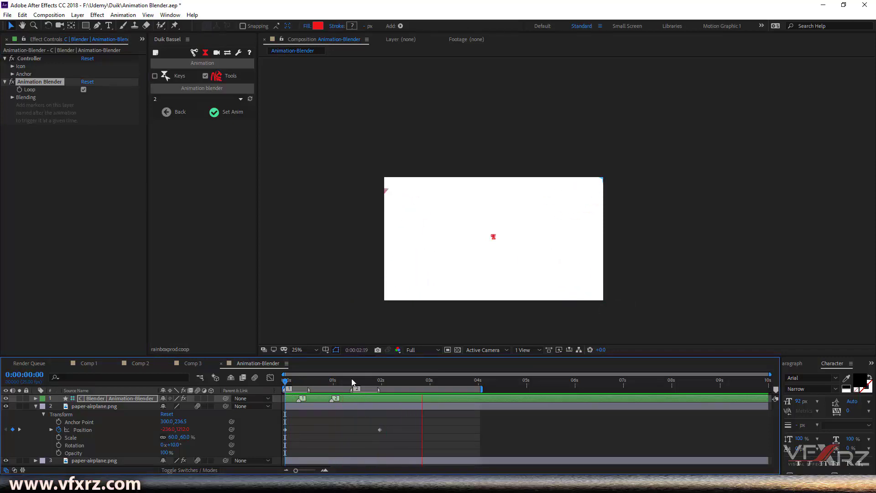
pyautogui.click(378, 384)
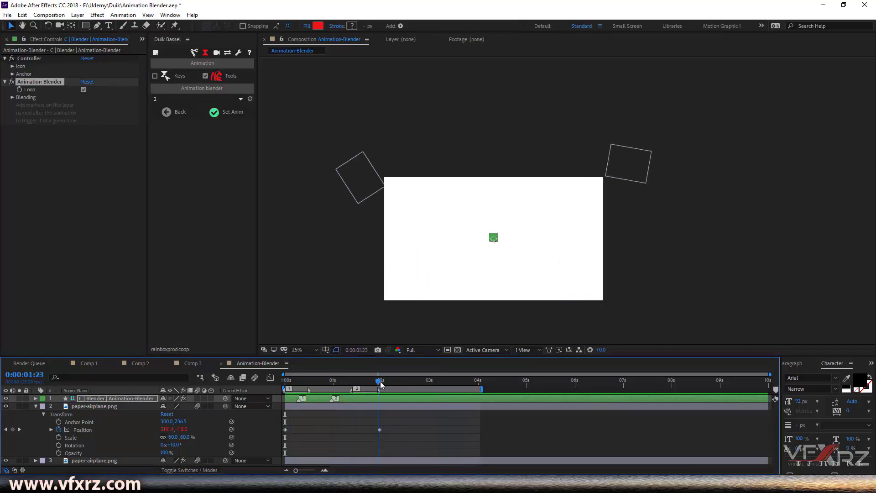
pyautogui.moveTo(381, 385); pyautogui.dragTo(388, 384)
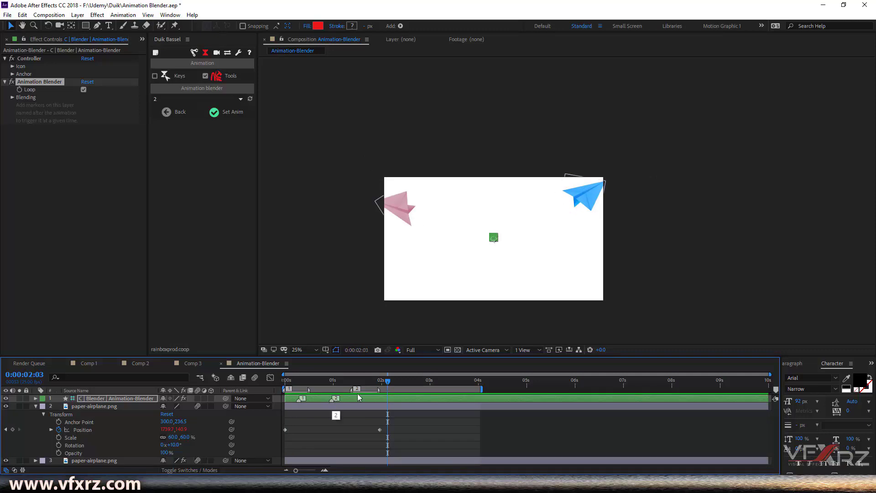
# Move composition marker 2 to about one second with a duration of about 0.3 seconds, and extend the work area to 7 seconds, previewing the loop
pyautogui.moveTo(378, 388); pyautogui.dragTo(277, 389)
pyautogui.press('space')
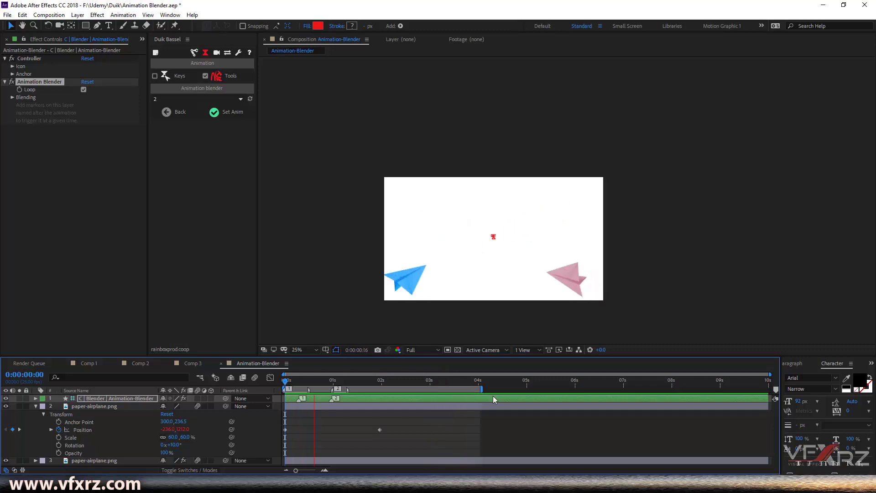
pyautogui.moveTo(482, 388); pyautogui.dragTo(623, 392)
pyautogui.click(324, 380)
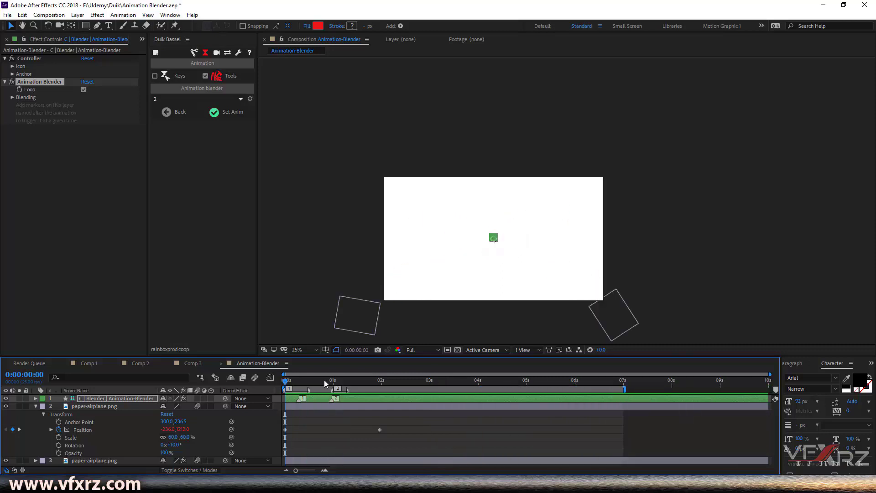
pyautogui.press('space')
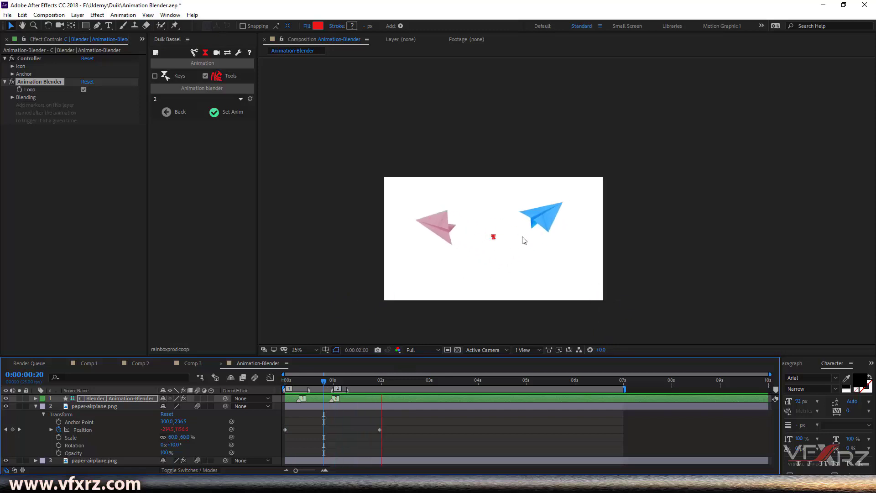
# Add composition marker 3 at 0:00:01:13 and extend it to about two seconds, placing the current time at 0:00:01:15
pyautogui.click(367, 380)
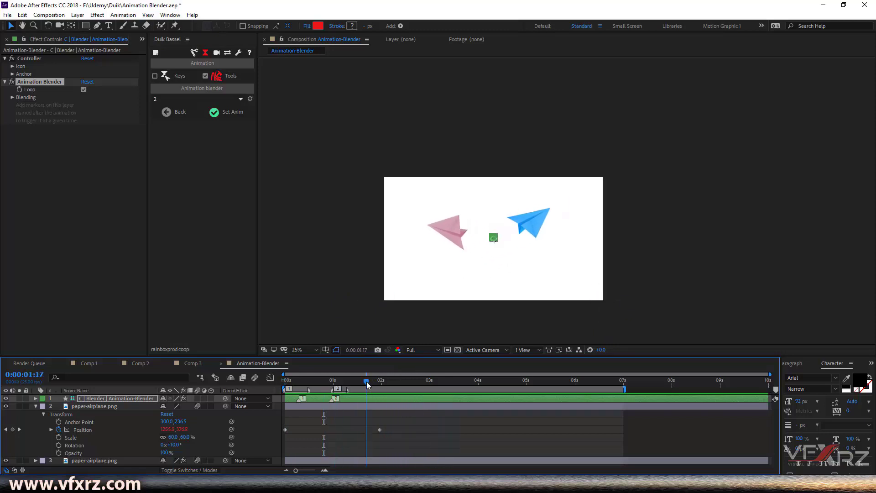
pyautogui.moveTo(367, 385); pyautogui.dragTo(359, 386)
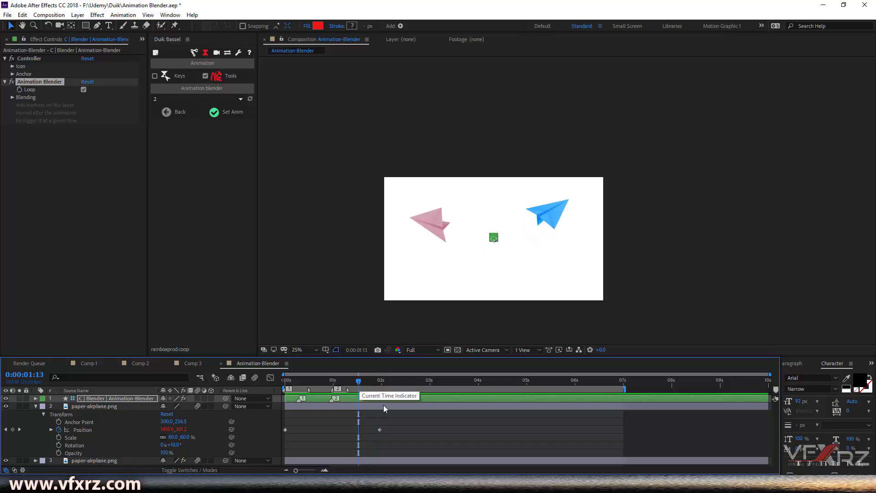
pyautogui.hotkey('shift', '3')
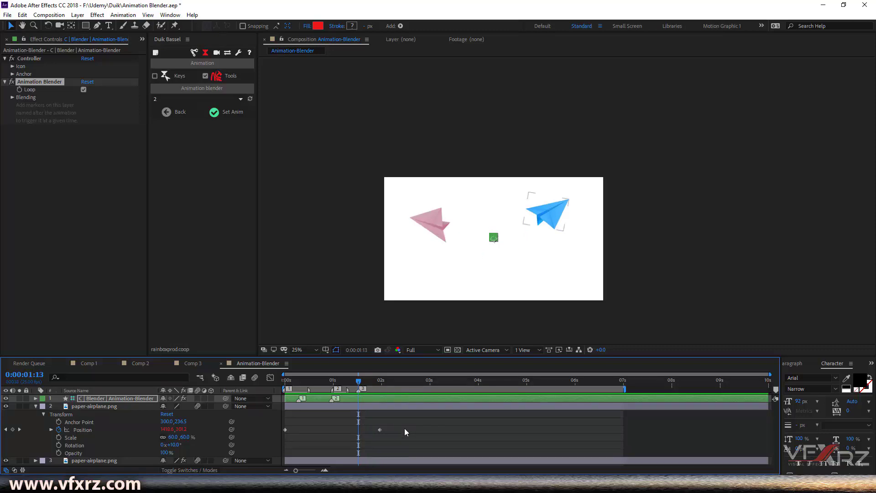
pyautogui.click(359, 388)
pyautogui.rightClick(360, 395)
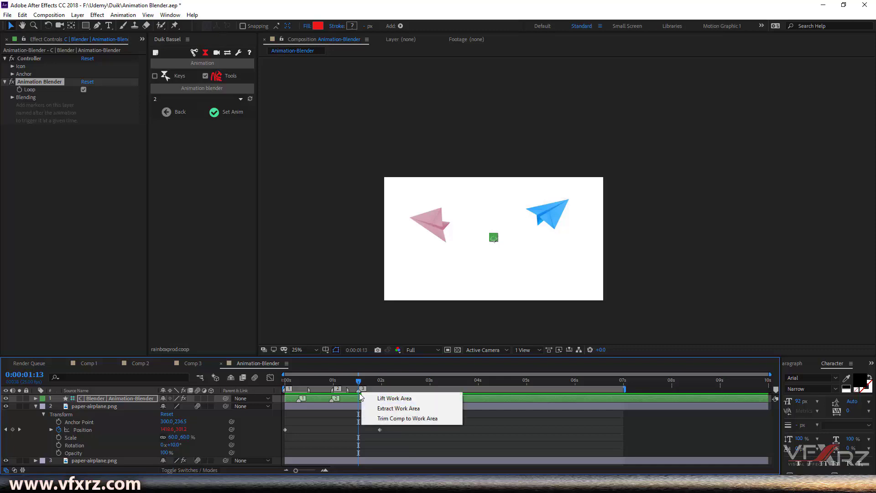
pyautogui.click(360, 389)
pyautogui.moveTo(359, 389)
pyautogui.mouseDown()
pyautogui.moveTo(382, 389)
pyautogui.moveTo(362, 384)
pyautogui.mouseUp()
# Refresh the Animation Blender's animation list and set animation 3 on the controller layer at 0:00:01:15
pyautogui.click(344, 399)
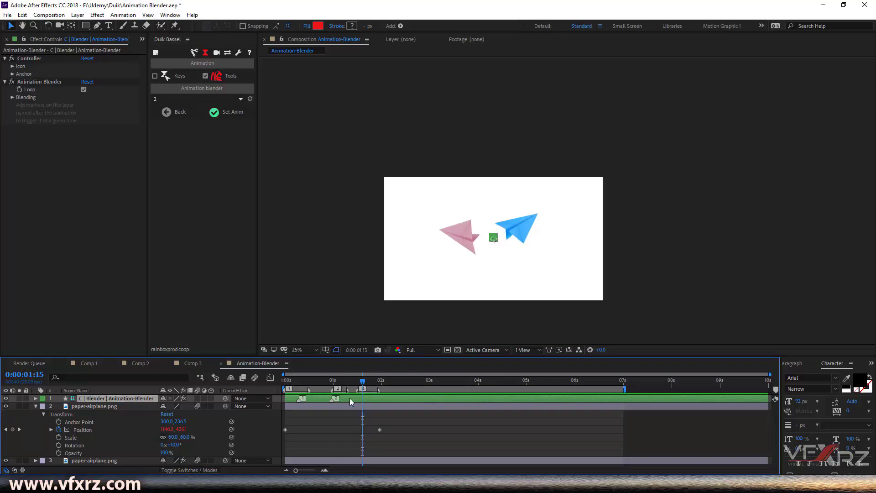
pyautogui.click(196, 99)
pyautogui.click(247, 98)
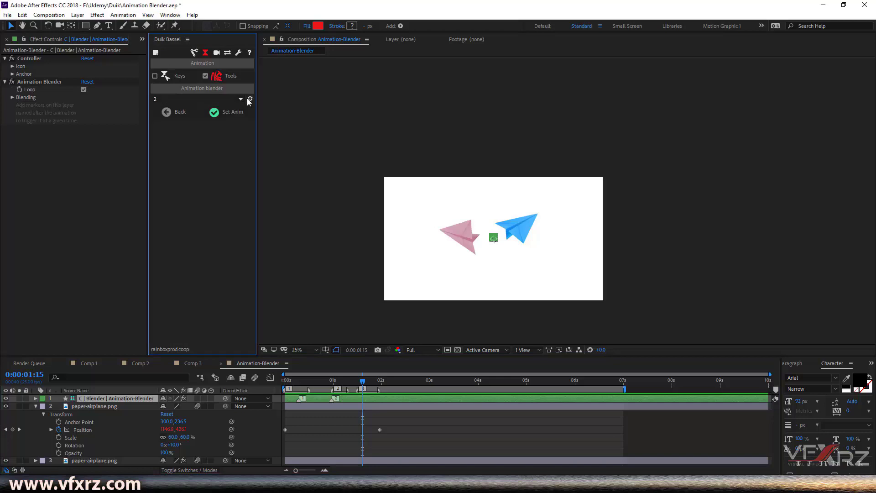
pyautogui.click(227, 99)
pyautogui.click(199, 128)
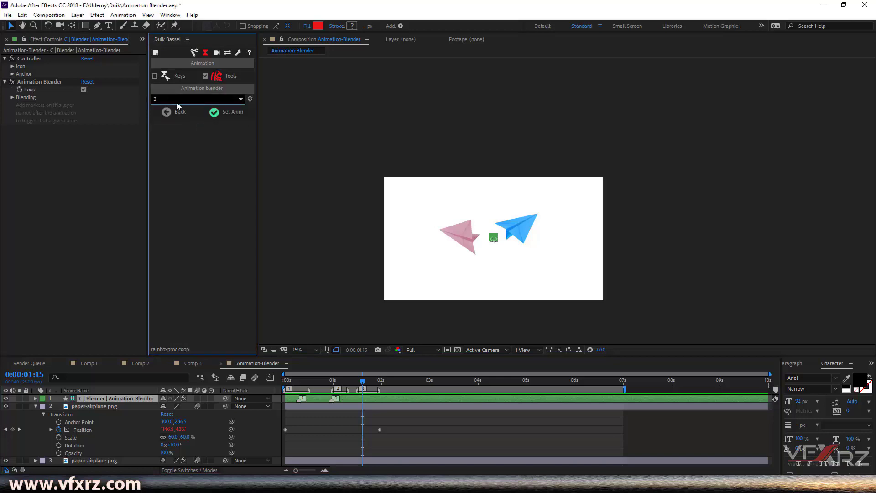
pyautogui.click(219, 113)
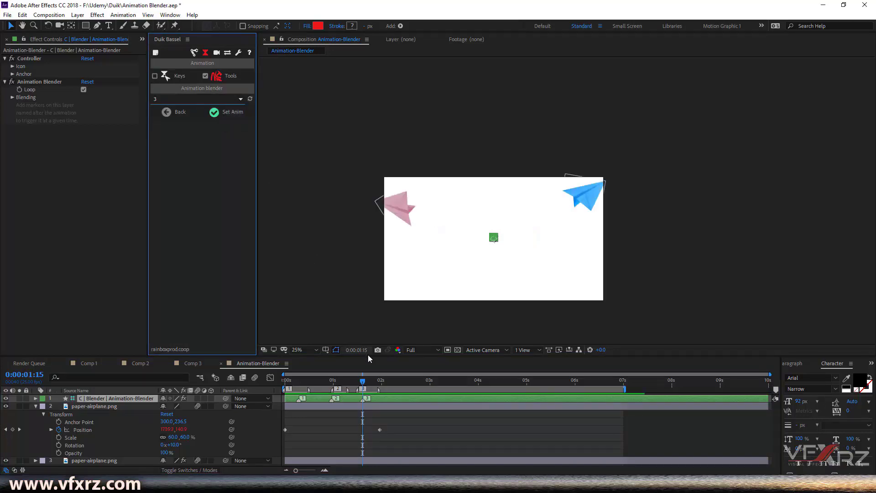
# Move the controller layer's marker 3 to about 1.2 seconds and shorten composition marker 3 to end near 1.8 seconds, previewing the blended airplane animation
pyautogui.moveTo(363, 399); pyautogui.dragTo(340, 400)
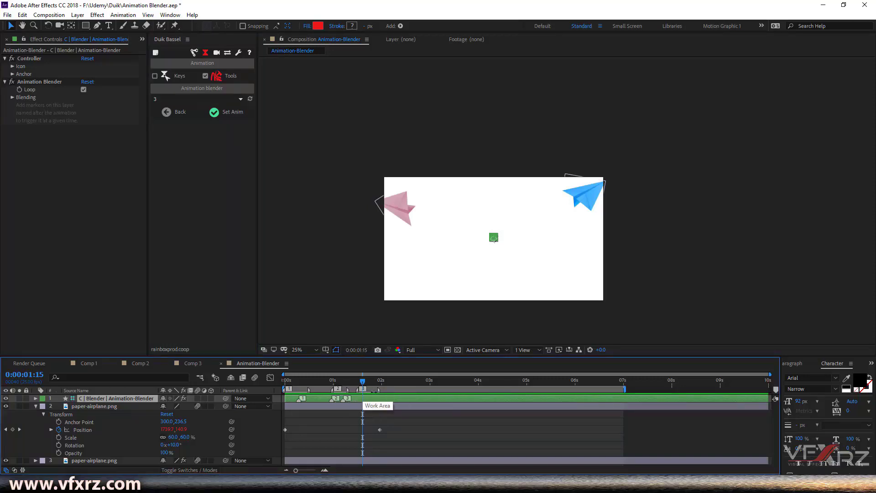
pyautogui.press('Home')
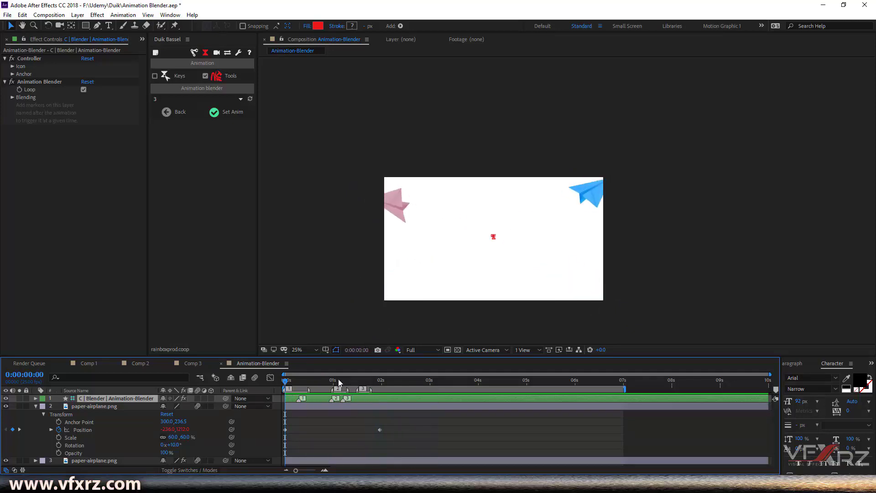
pyautogui.click(337, 381)
pyautogui.moveTo(340, 379)
pyautogui.mouseDown()
pyautogui.moveTo(340, 400)
pyautogui.moveTo(291, 405)
pyautogui.moveTo(299, 404)
pyautogui.mouseUp()
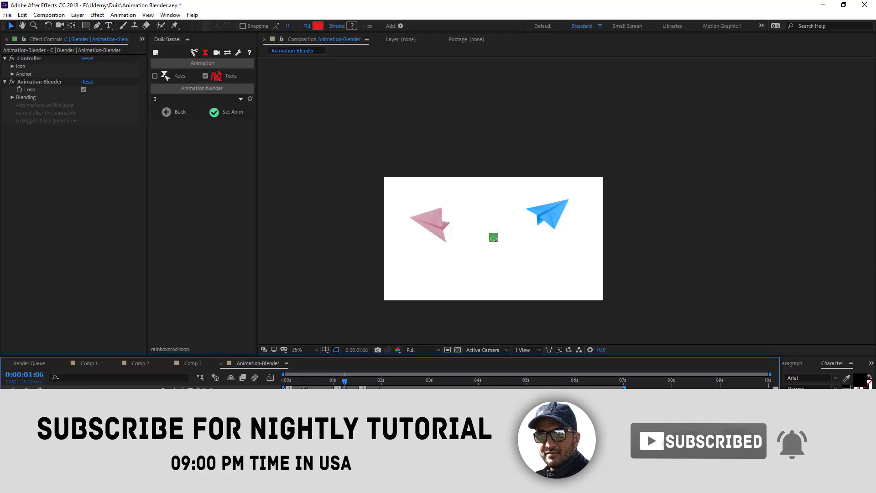
pyautogui.moveTo(320, 381); pyautogui.dragTo(265, 383)
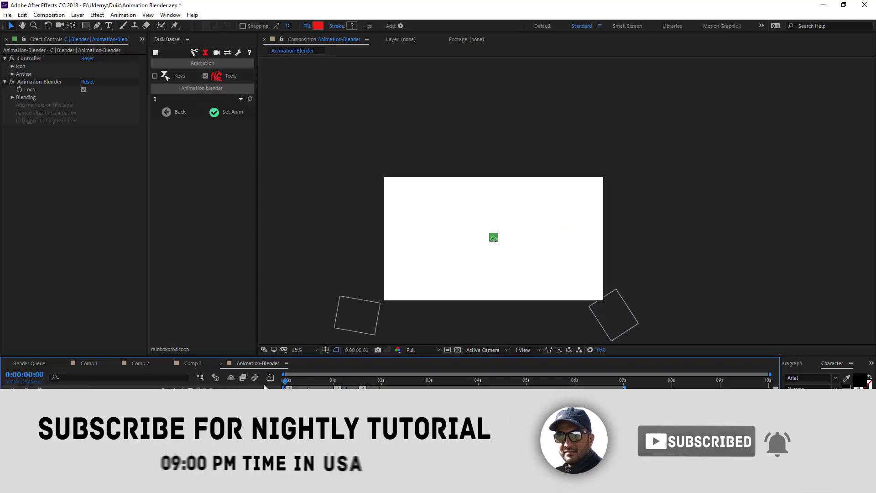
# Preview the blended airplane animation and scrub through it, leaving the current time at 0:00:02:14
pyautogui.press('space')
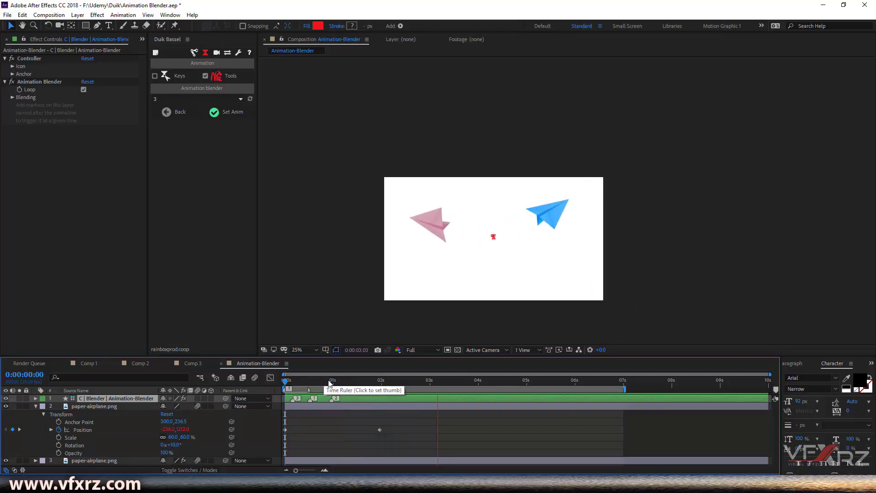
pyautogui.click(364, 380)
pyautogui.moveTo(365, 378); pyautogui.dragTo(496, 367)
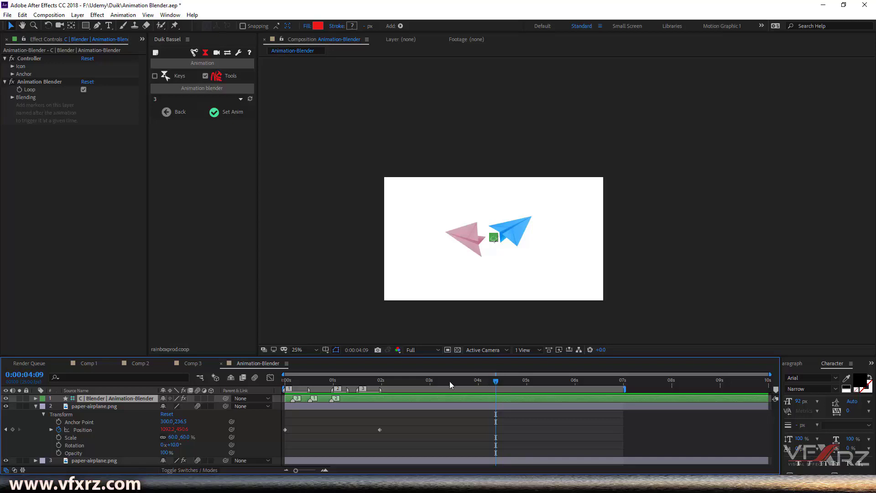
pyautogui.click(409, 382)
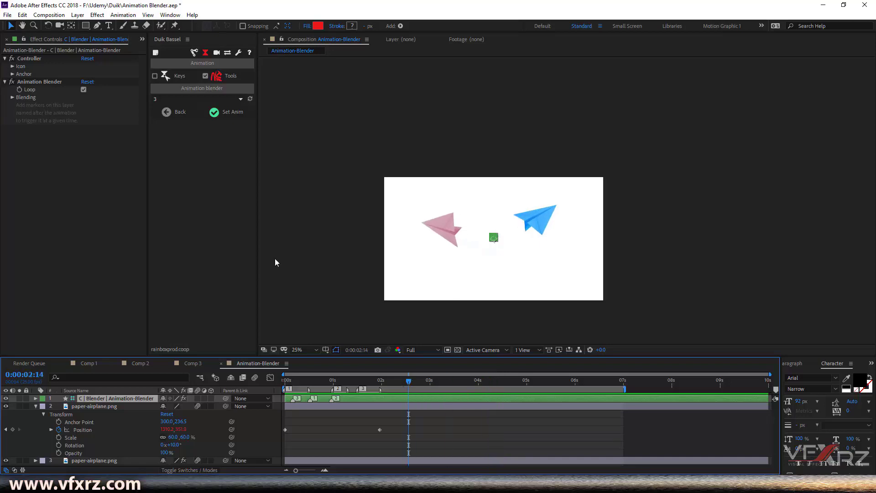
# Set the Animation Blender's blending interpolation to Ease and preview the animation, placing the current time at 0:00:02:00
pyautogui.click(12, 97)
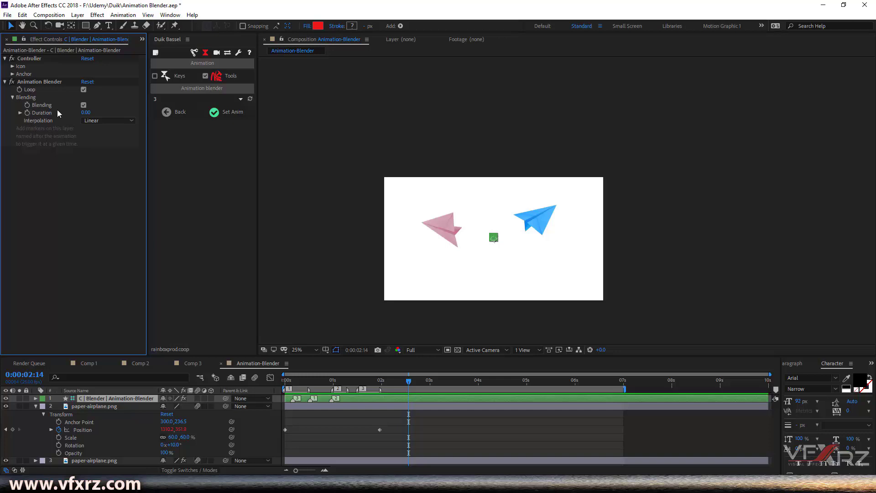
pyautogui.click(104, 121)
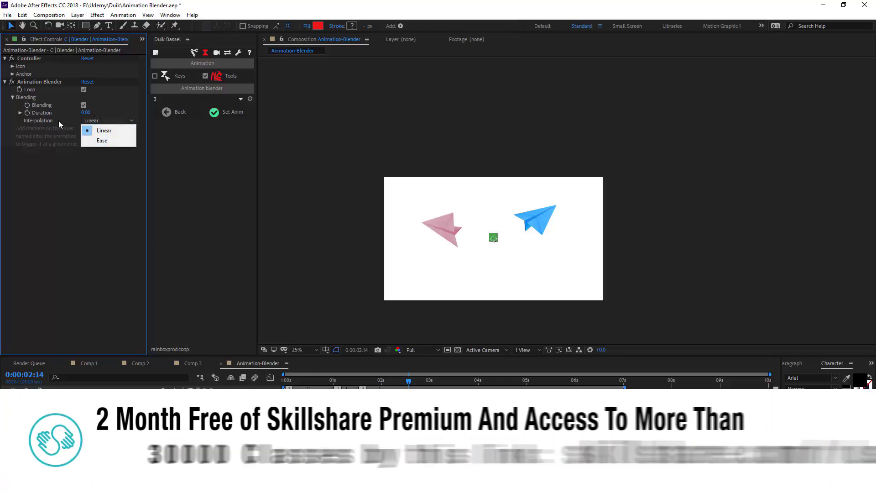
pyautogui.click(107, 140)
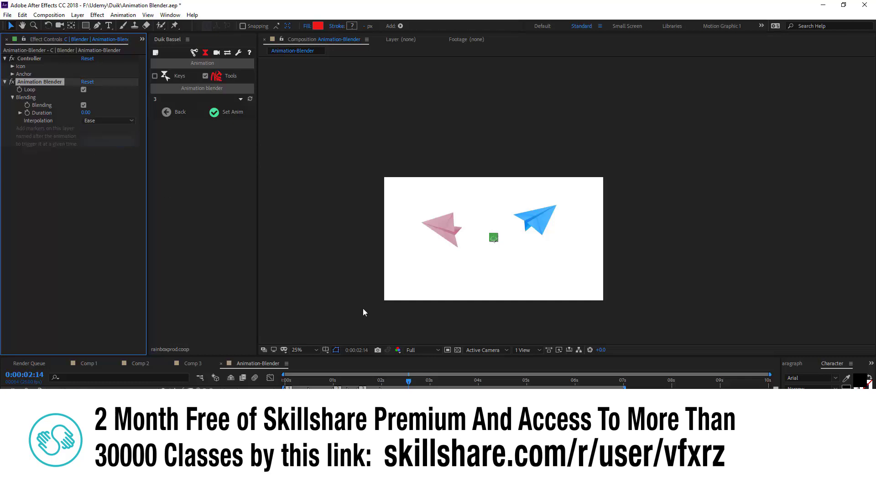
pyautogui.moveTo(388, 380); pyautogui.dragTo(349, 381)
pyautogui.press('space')
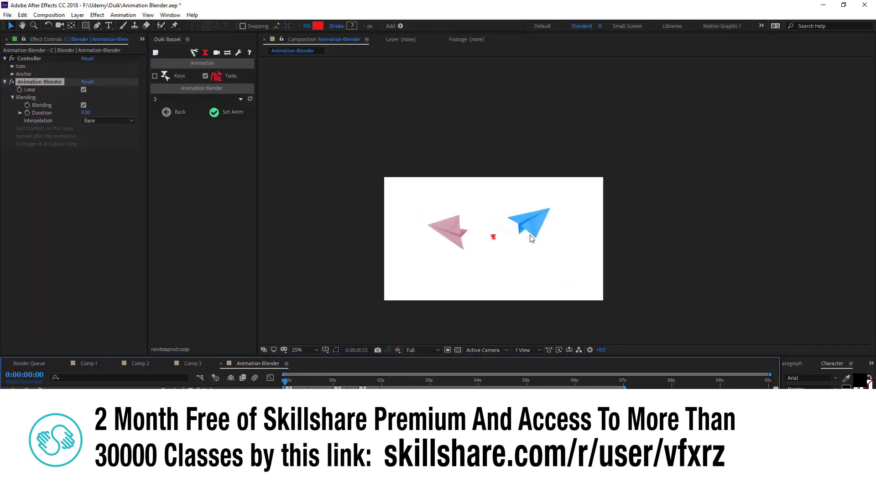
pyautogui.moveTo(334, 378); pyautogui.dragTo(381, 379)
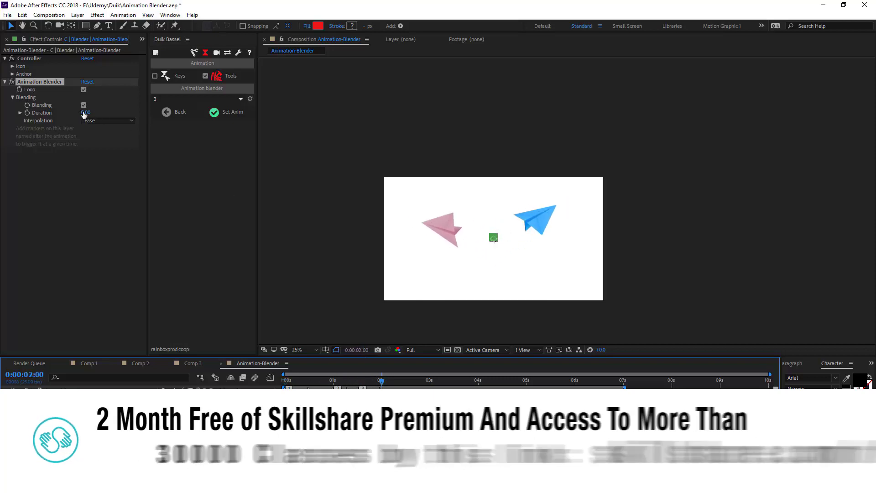